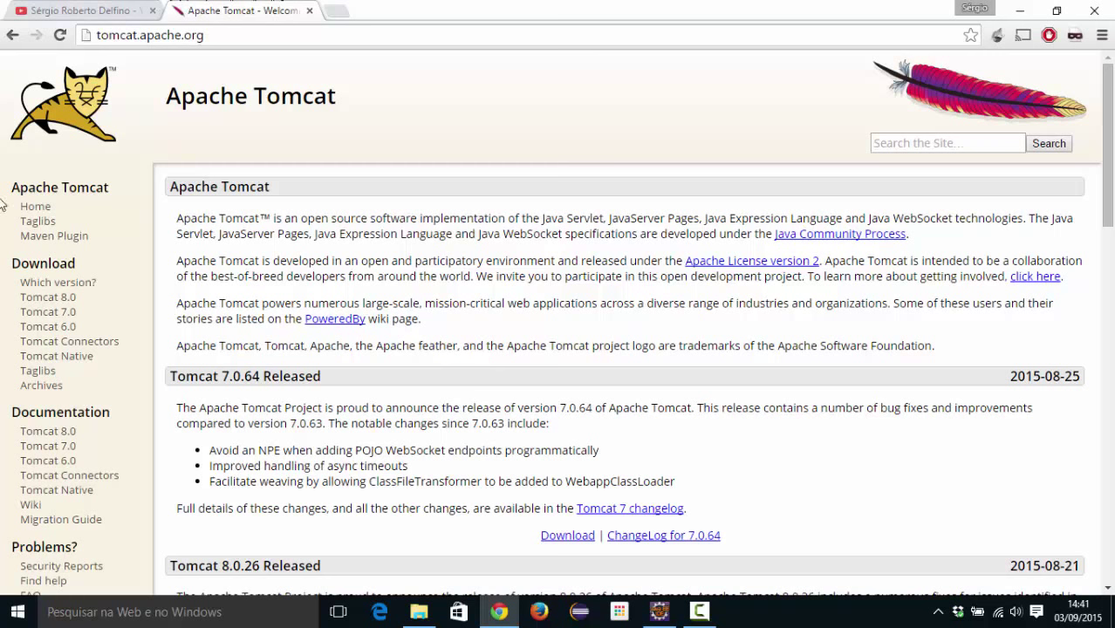
Step: Open the Tomcat 8.0 download page on the Apache Tomcat site
{"action": "left_click", "coordinate": [59, 300]}
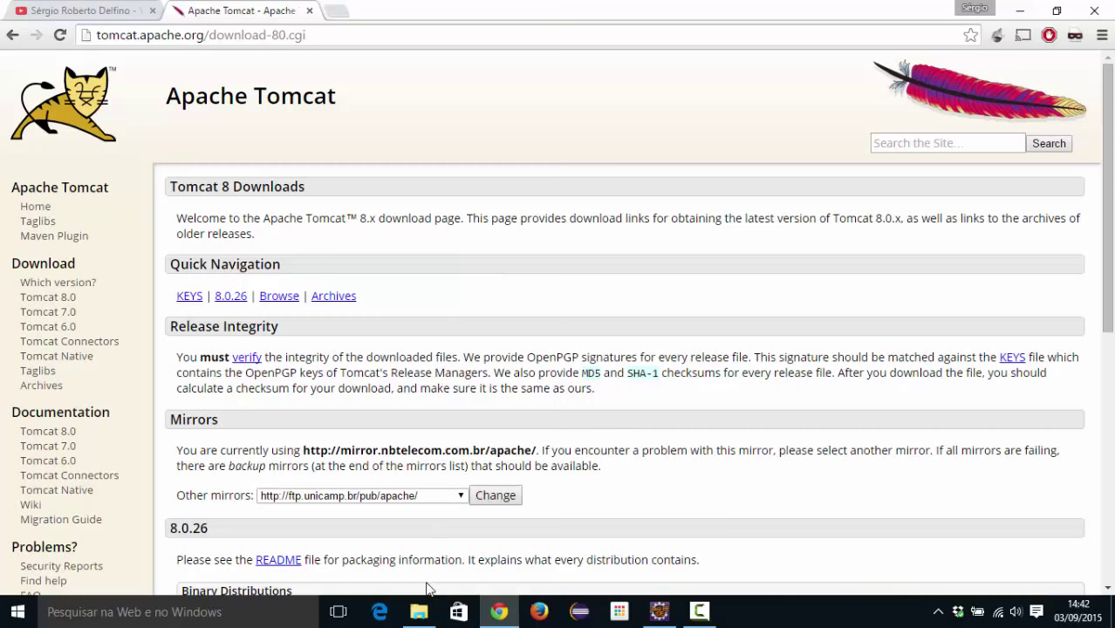
Step: Switch to File Explorer and create a folder named Servers inside Programação Web com Java on drive C:
{"action": "left_click", "coordinate": [420, 618]}
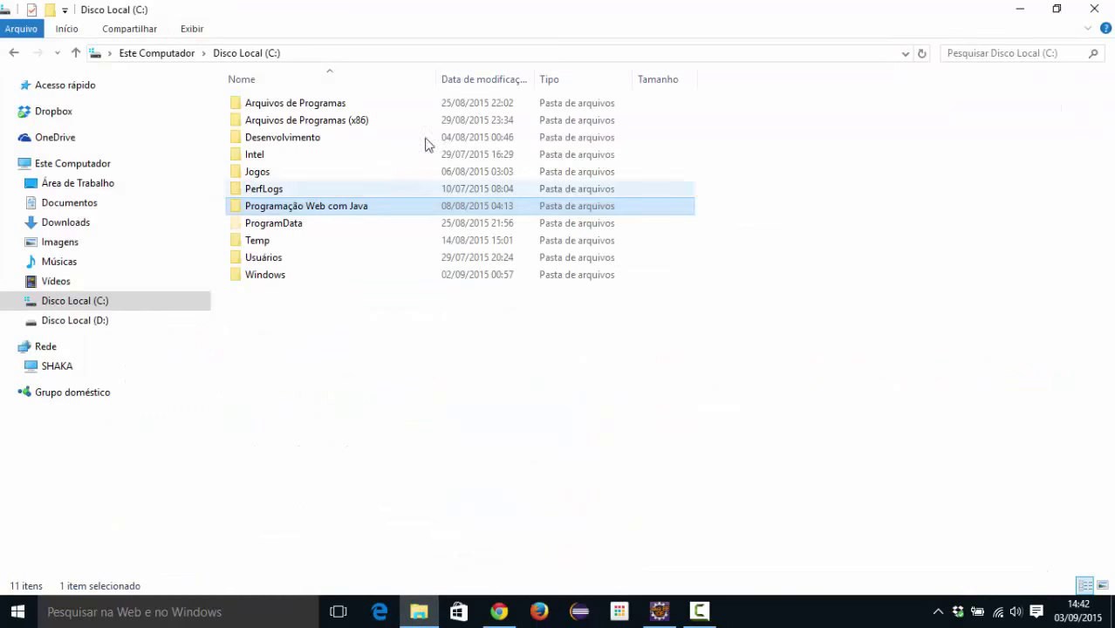
{"action": "double_click", "coordinate": [320, 209]}
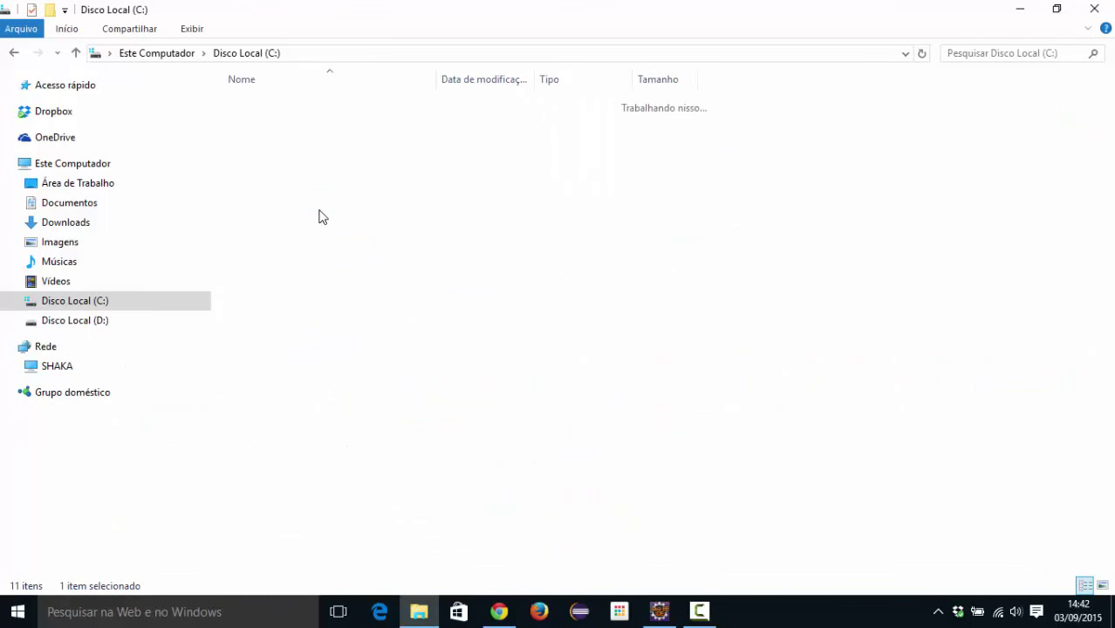
{"action": "right_click", "coordinate": [275, 185]}
{"action": "mouse_move", "coordinate": [418, 382]}
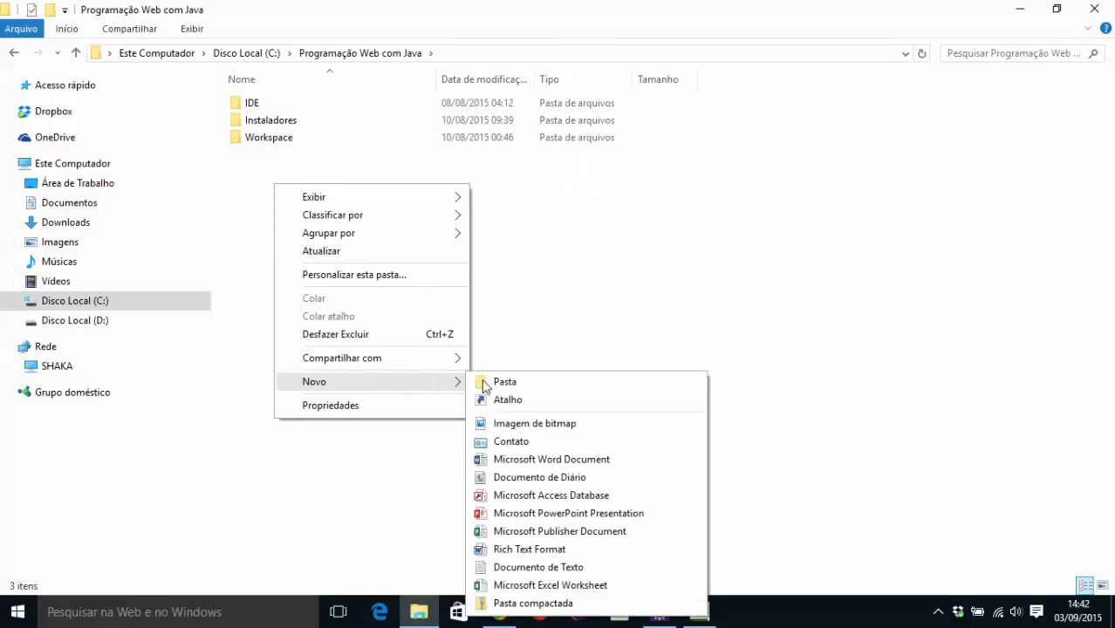
{"action": "left_click", "coordinate": [502, 384]}
{"action": "type", "text": "Servers"}
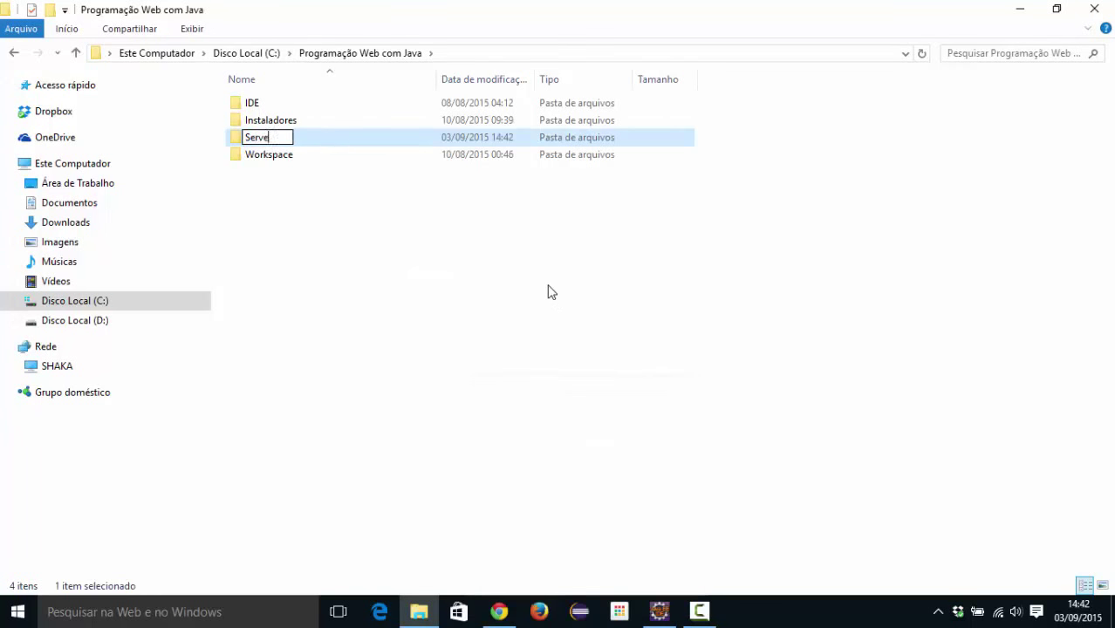
{"action": "left_click", "coordinate": [289, 236]}
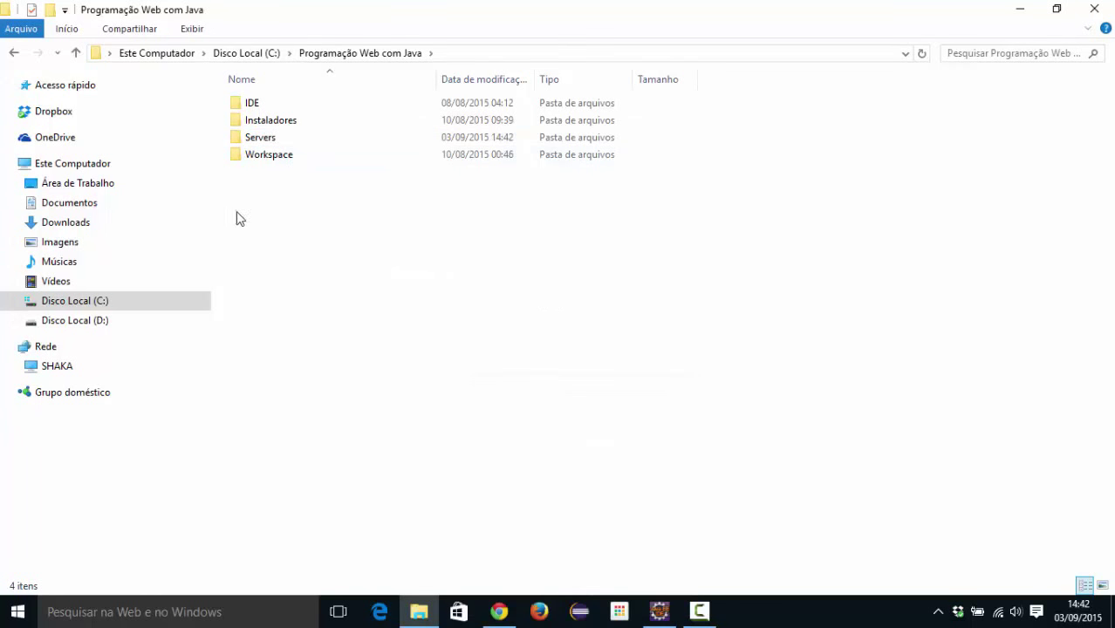
Step: Review the contents of the IDE and Instaladores folders, then return to Programação Web com Java
{"action": "left_click", "coordinate": [262, 140]}
{"action": "double_click", "coordinate": [253, 104]}
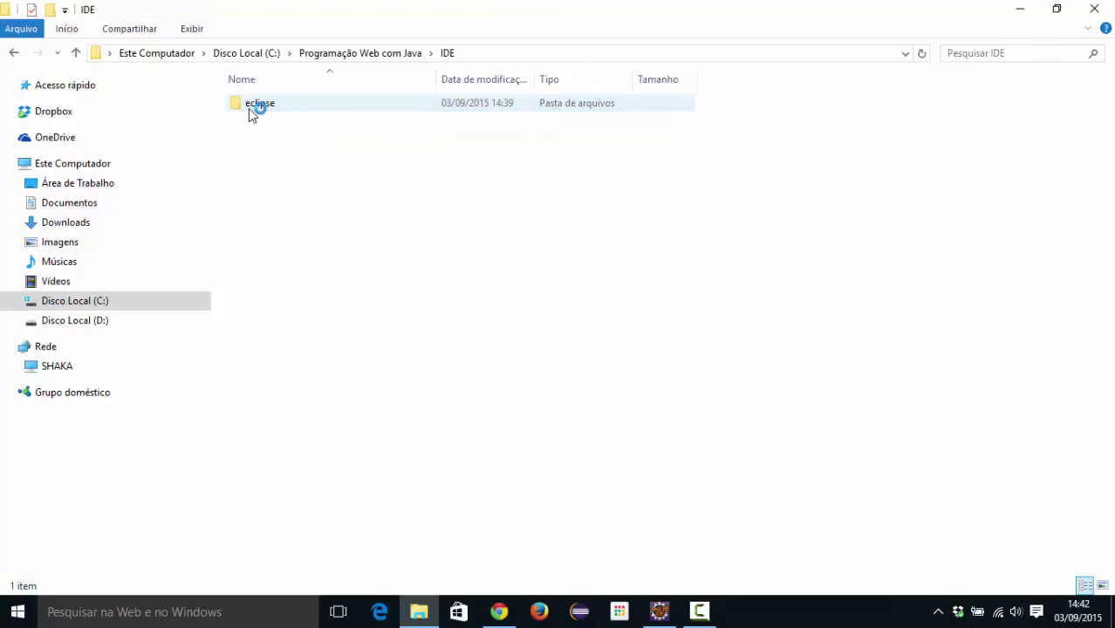
{"action": "left_click", "coordinate": [13, 54]}
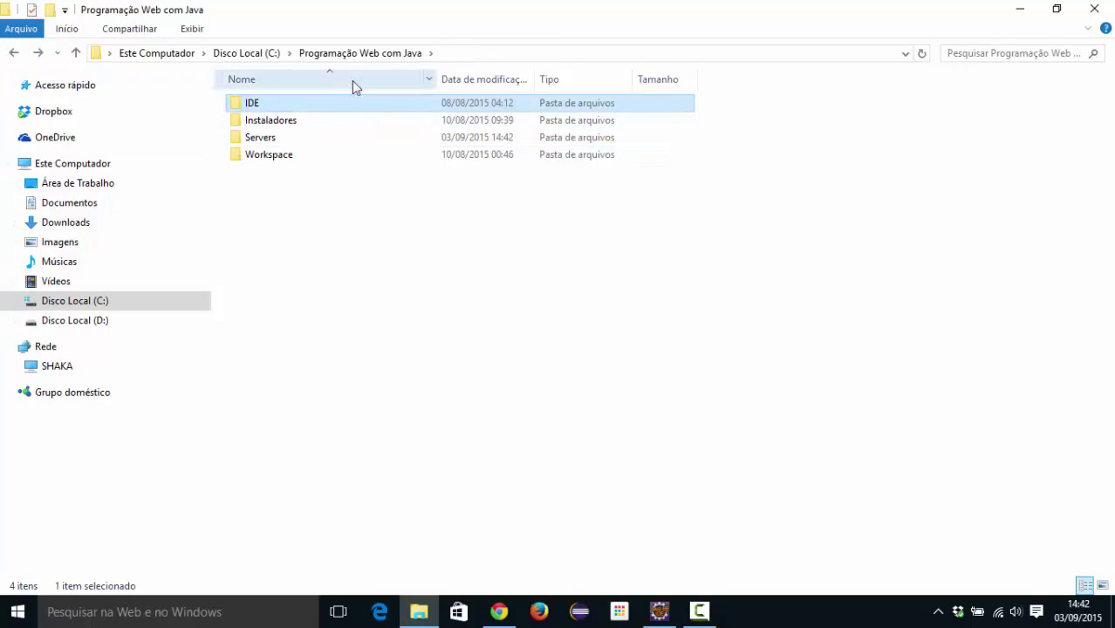
{"action": "left_click", "coordinate": [265, 134]}
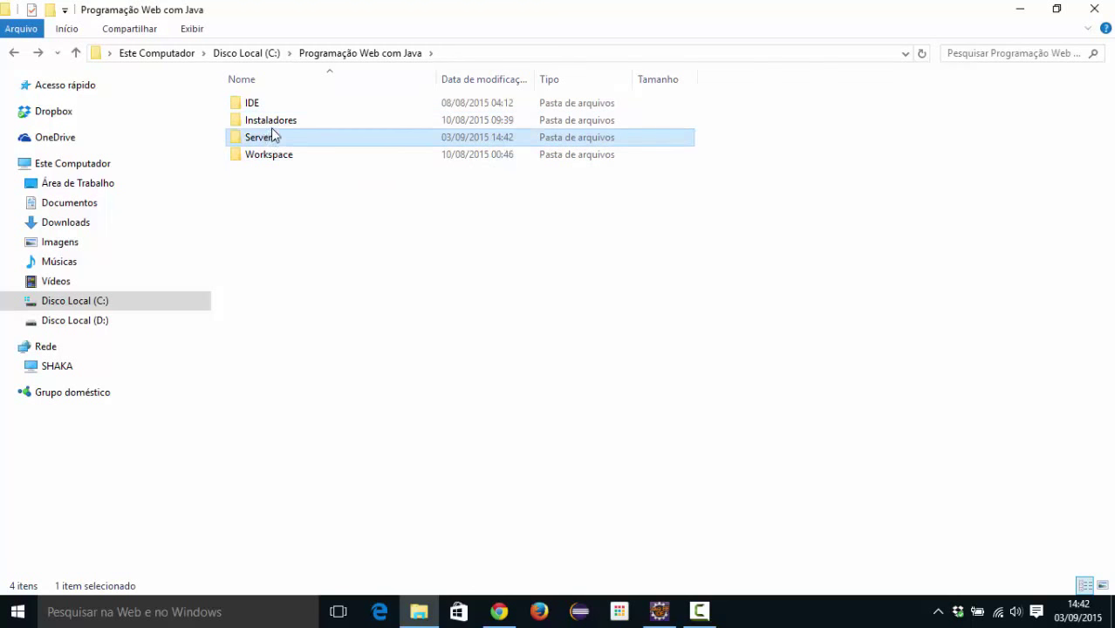
{"action": "left_click", "coordinate": [273, 126]}
{"action": "double_click", "coordinate": [273, 123]}
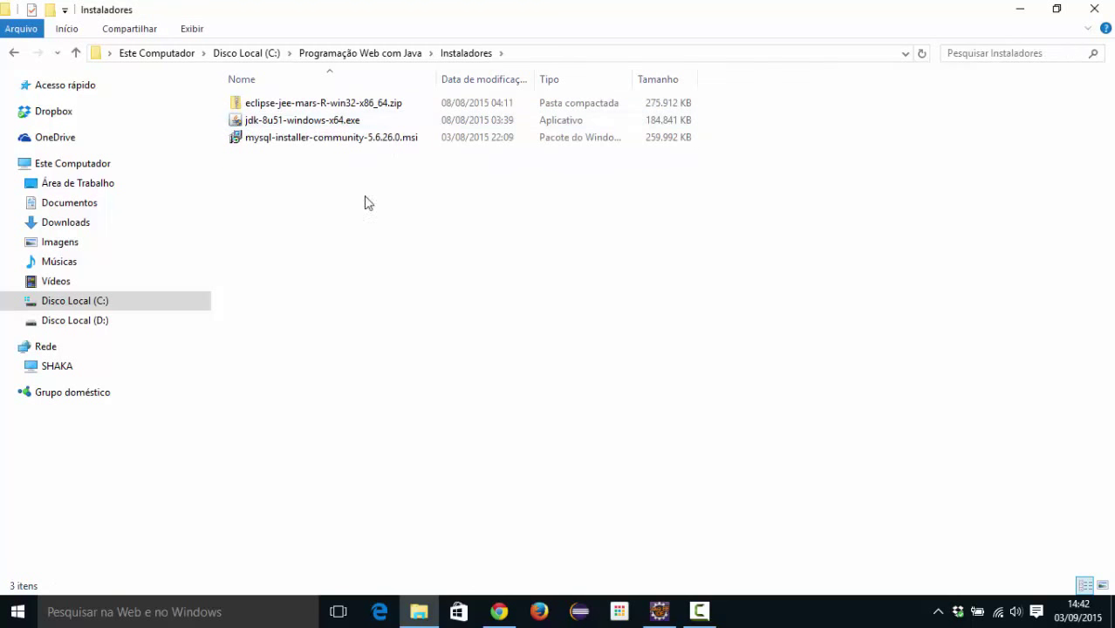
{"action": "left_click", "coordinate": [13, 54]}
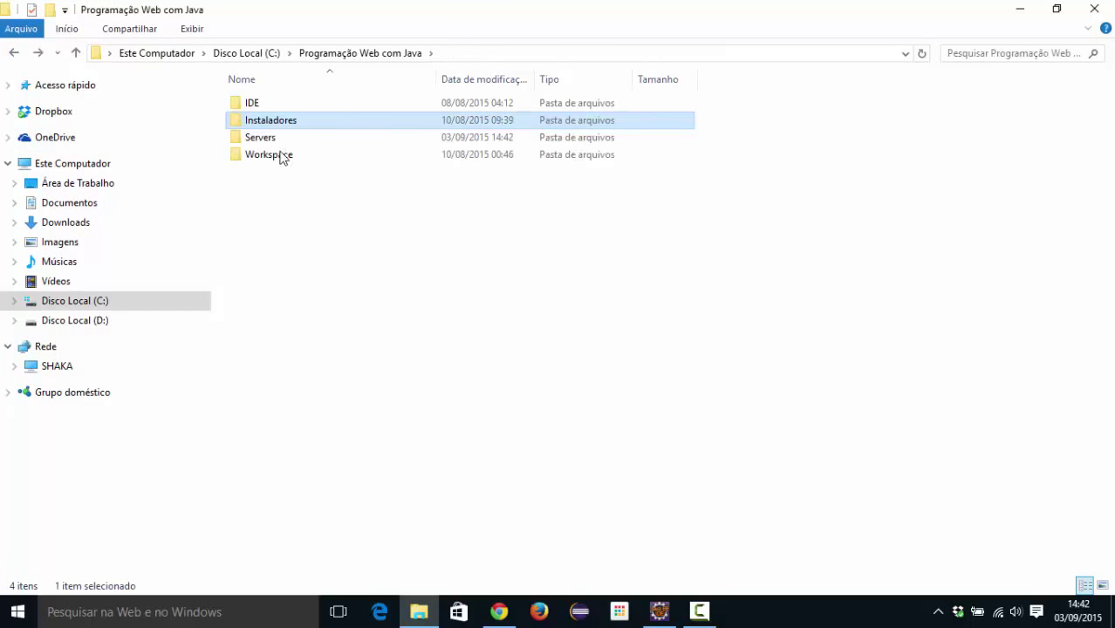
{"action": "left_click", "coordinate": [266, 139]}
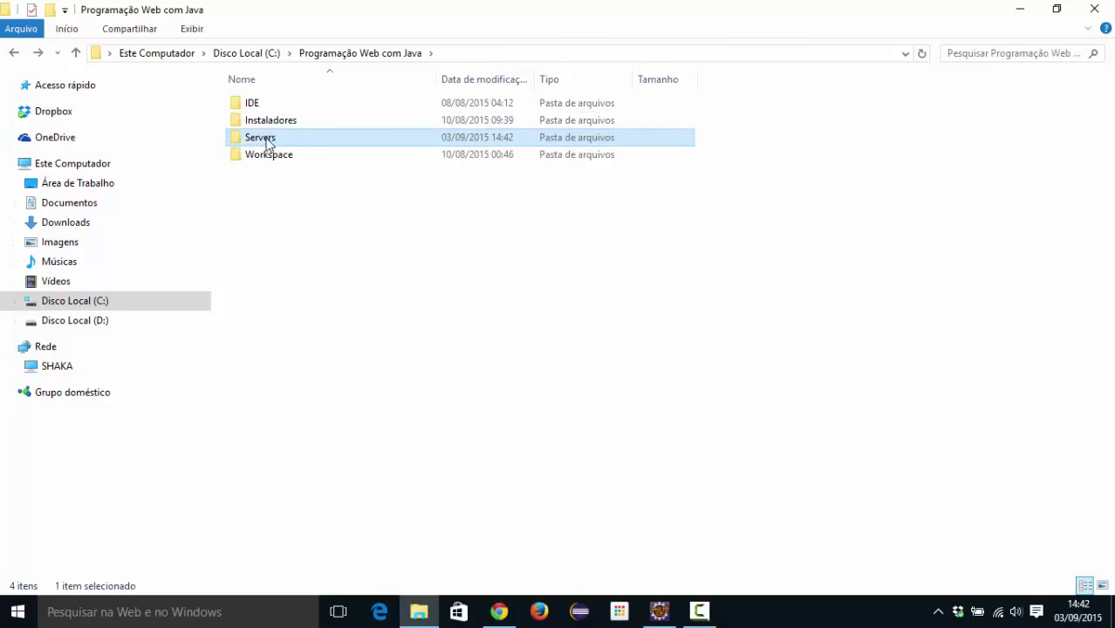
{"action": "left_click", "coordinate": [277, 213]}
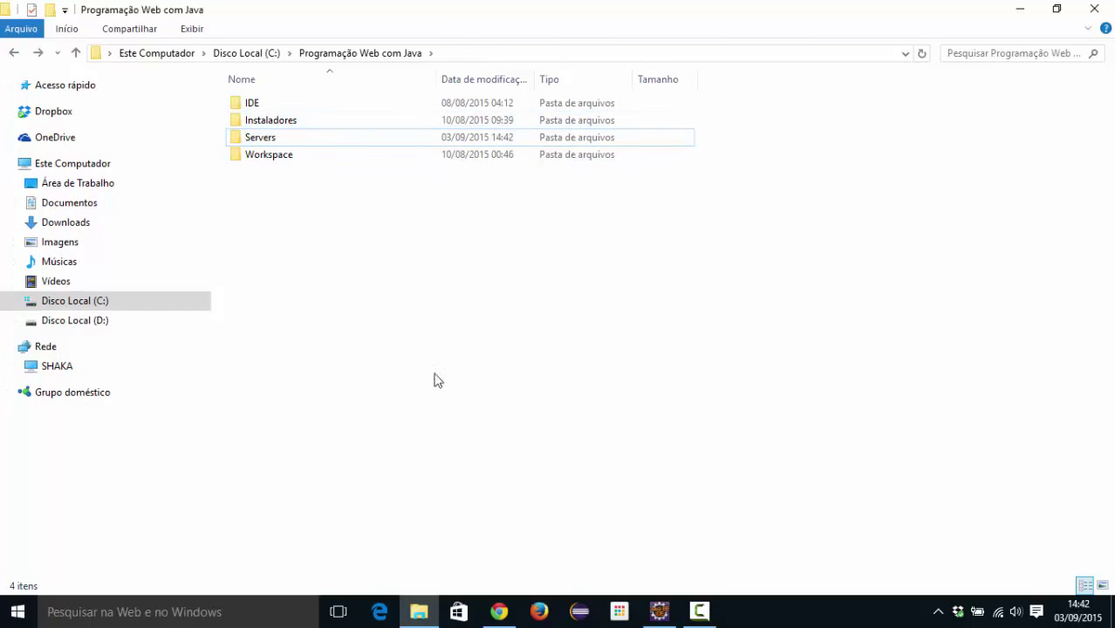
Step: Switch to Chrome and download the Tomcat 8.0.26 64-bit Windows zip into C:\Programação Web com Java\Instaladores
{"action": "left_click", "coordinate": [498, 611]}
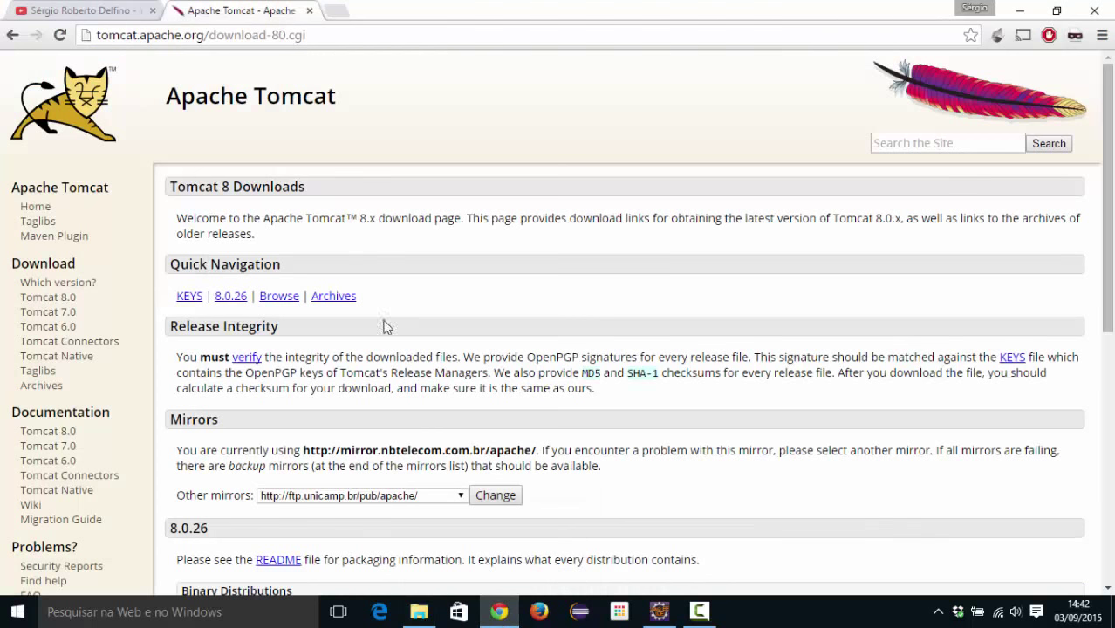
{"action": "scroll", "coordinate": [387, 318], "scroll_direction": "down", "scroll_amount": 5}
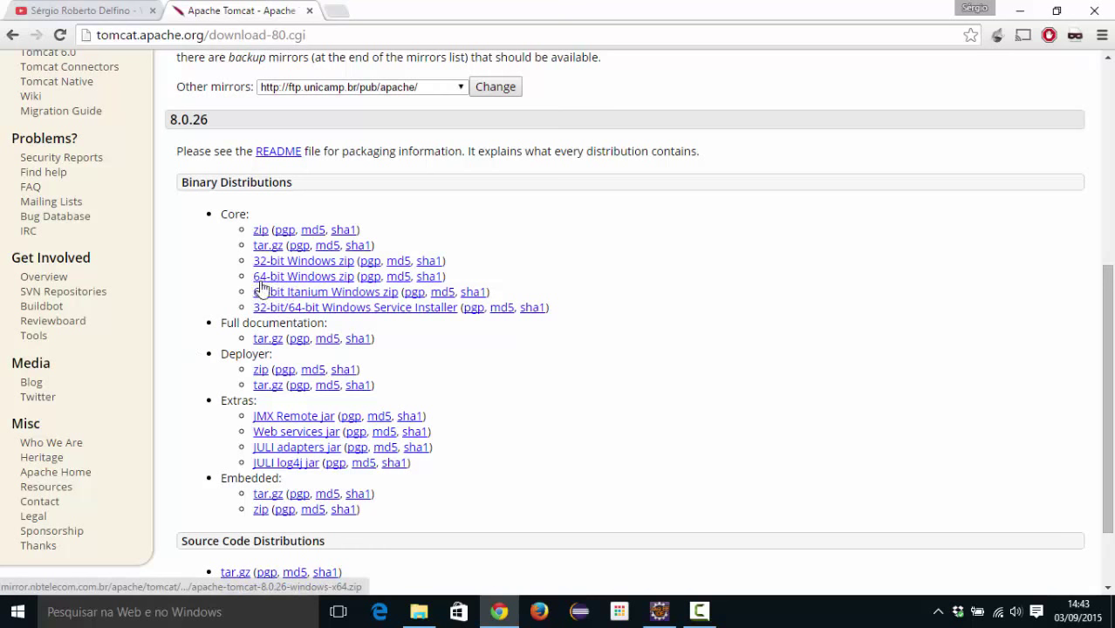
{"action": "left_click", "coordinate": [335, 282]}
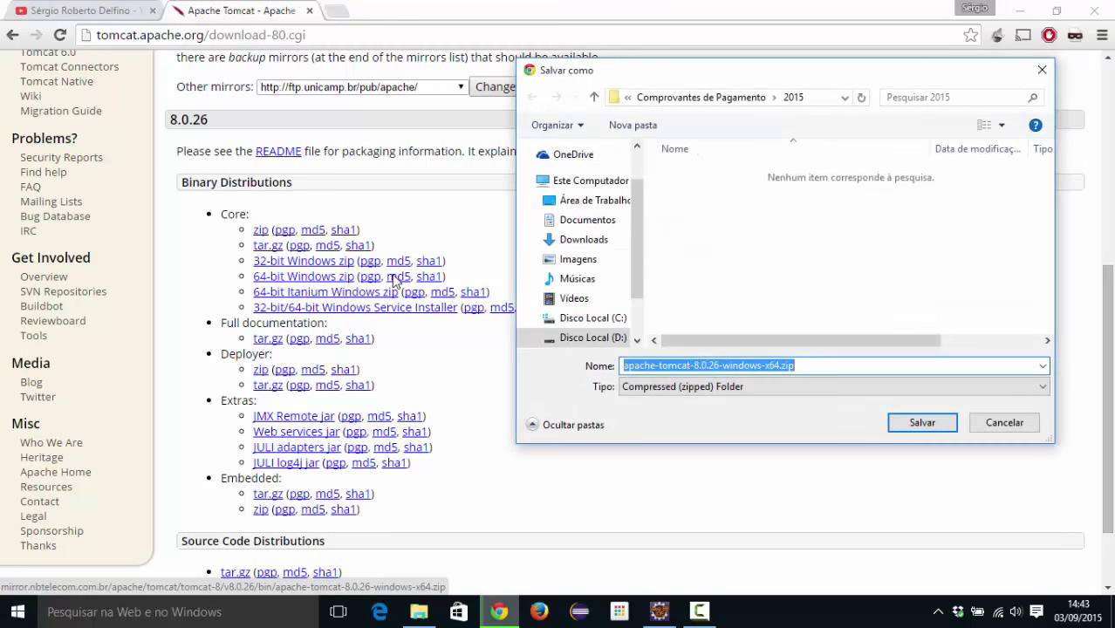
{"action": "left_click", "coordinate": [608, 321]}
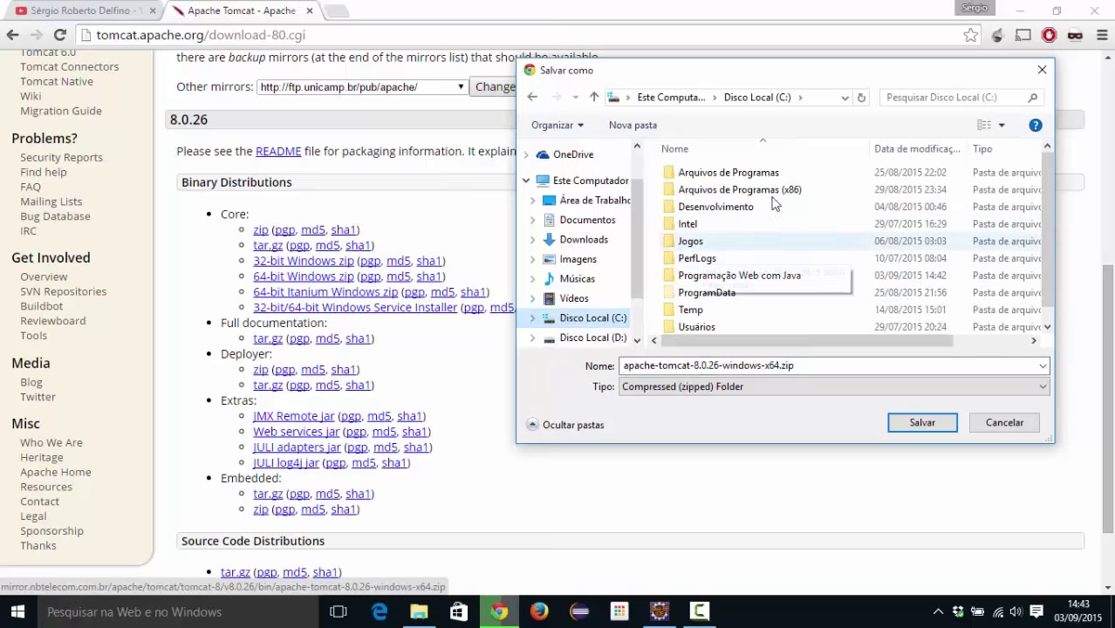
{"action": "double_click", "coordinate": [730, 276]}
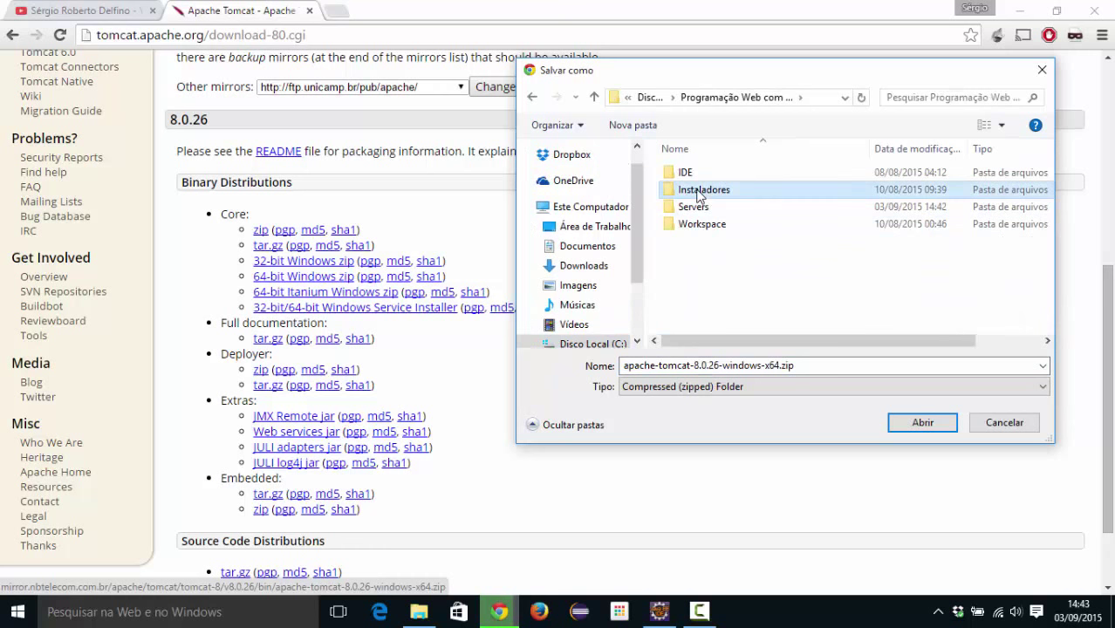
{"action": "double_click", "coordinate": [727, 191]}
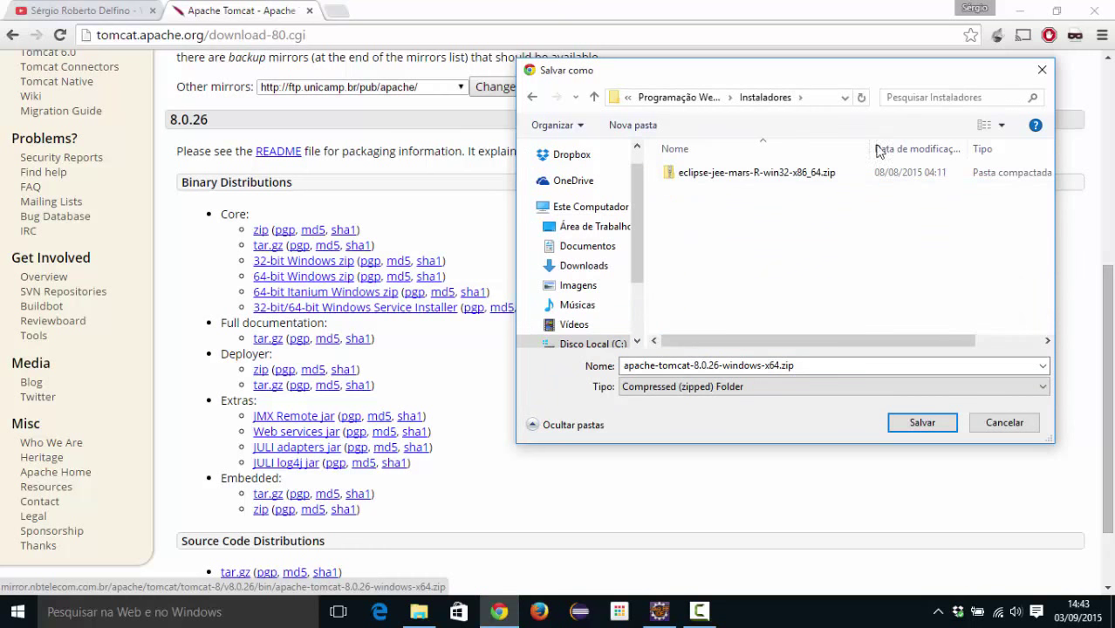
{"action": "left_click", "coordinate": [922, 424]}
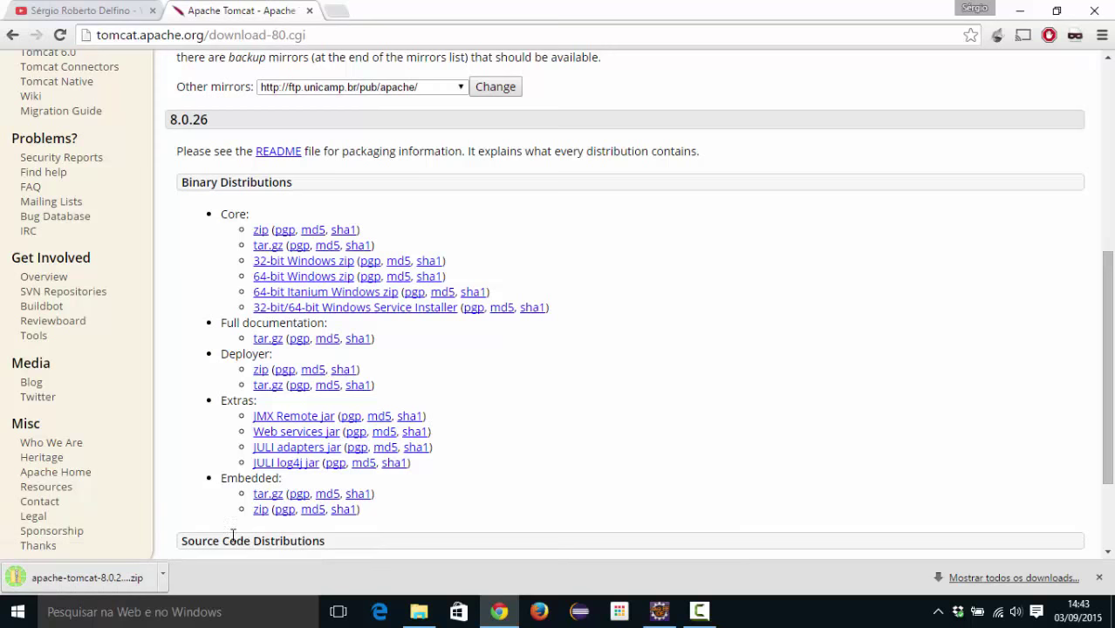
Step: Switch to File Explorer and inspect the contents of apache-tomcat-8.0.26-windows-x64.zip in the Instaladores folder
{"action": "left_click", "coordinate": [426, 618]}
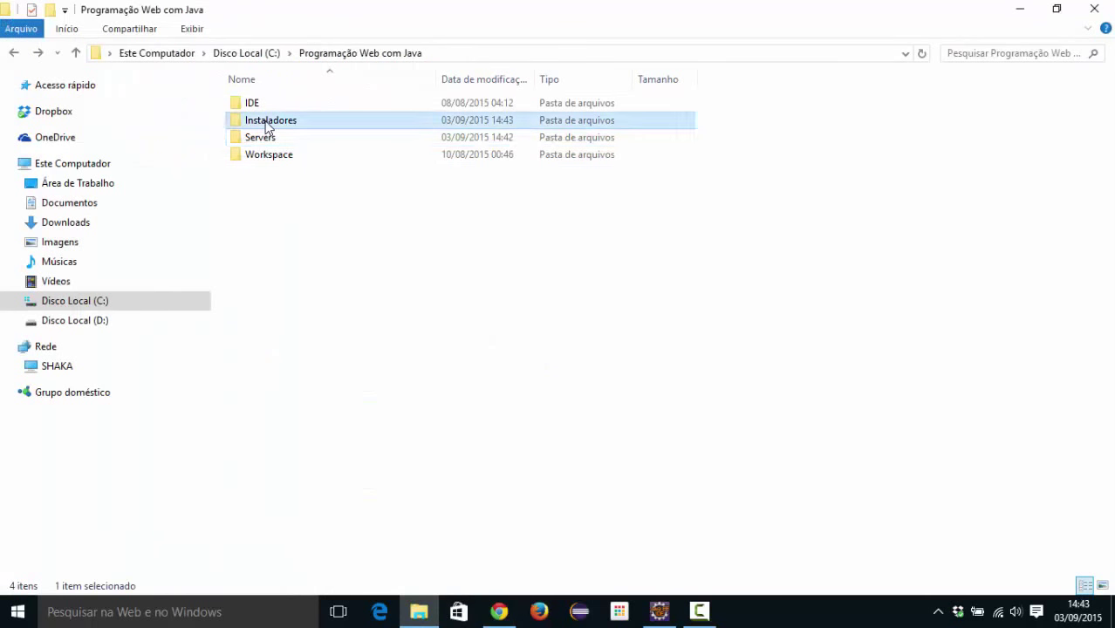
{"action": "double_click", "coordinate": [267, 123]}
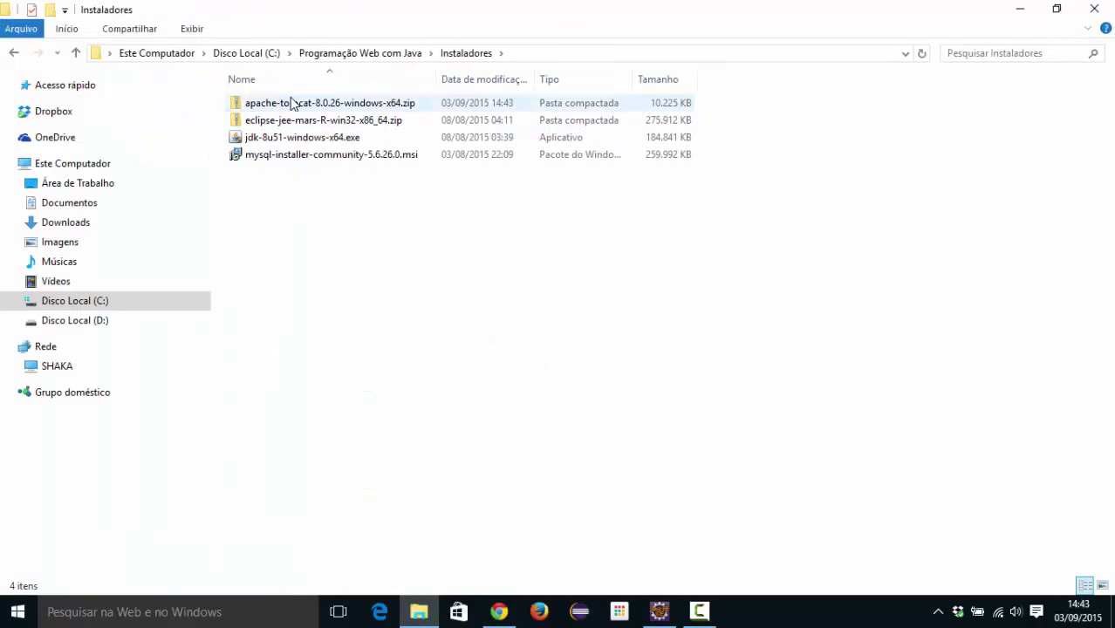
{"action": "left_click", "coordinate": [294, 104]}
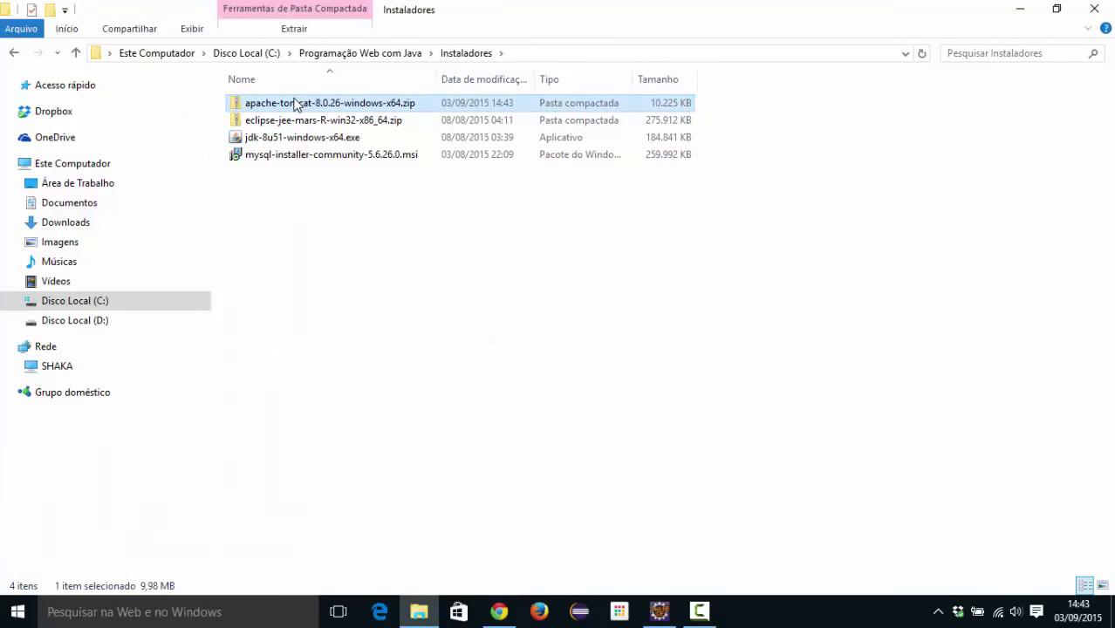
{"action": "double_click", "coordinate": [297, 104]}
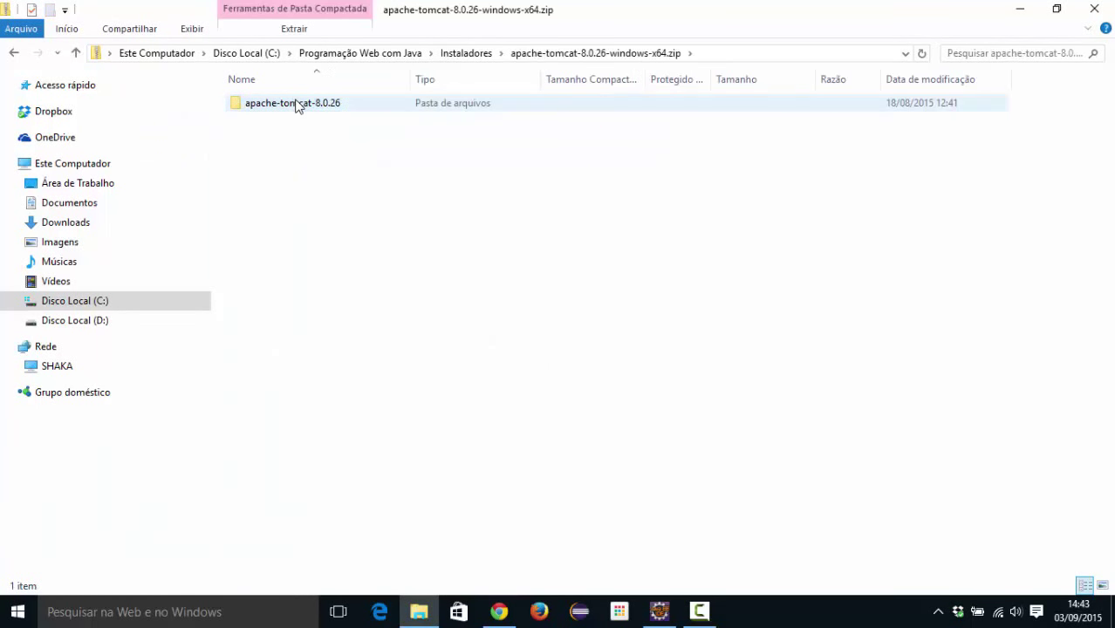
{"action": "left_click", "coordinate": [13, 54]}
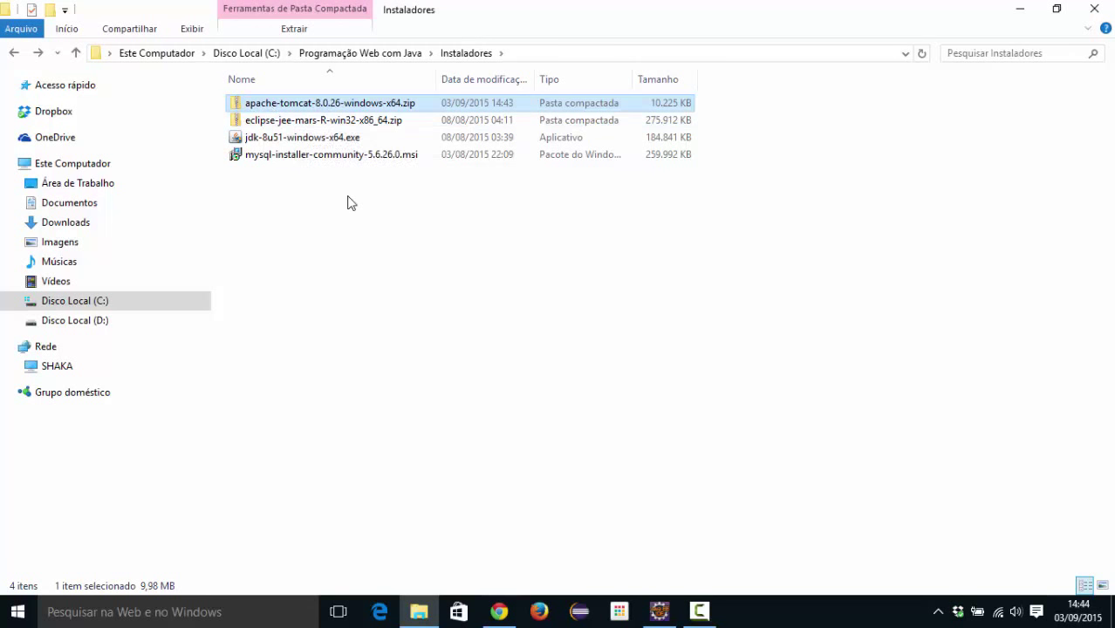
Step: Extract the apache-tomcat-8.0.26 folder from the downloaded zip with 7-Zip into C:\Programação Web com Java\Servers\ and close the archive
{"action": "right_click", "coordinate": [290, 105]}
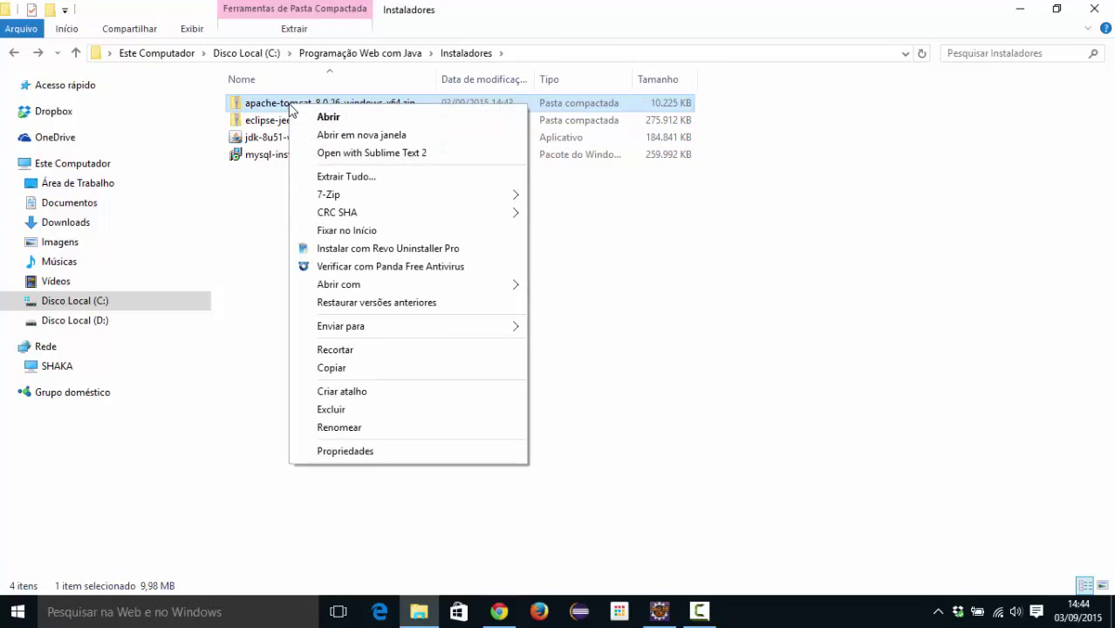
{"action": "mouse_move", "coordinate": [485, 197]}
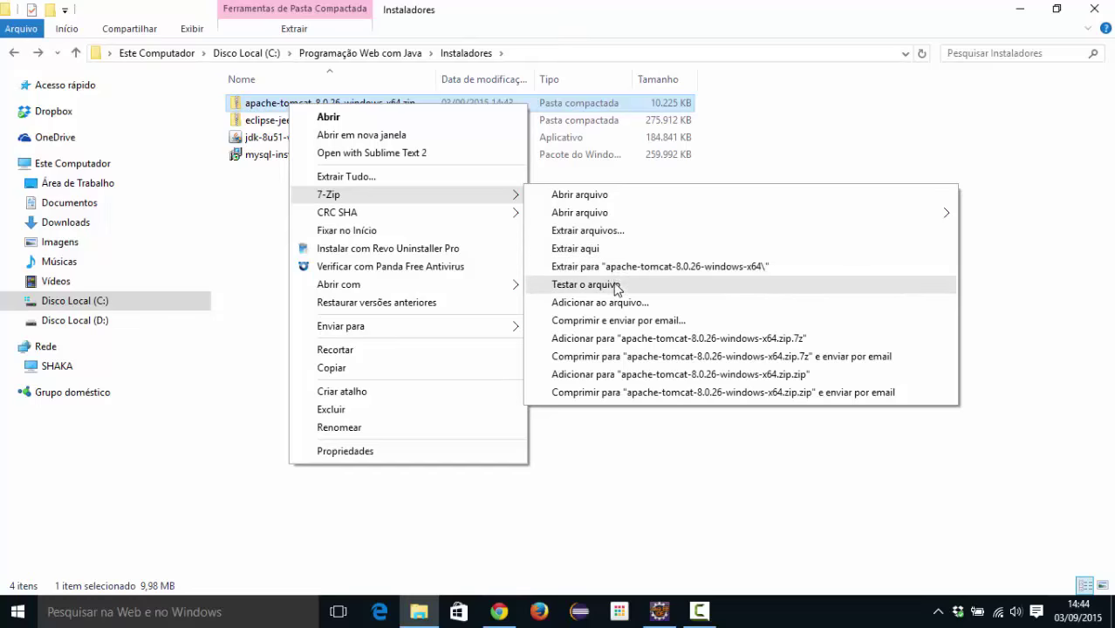
{"action": "left_click", "coordinate": [624, 195]}
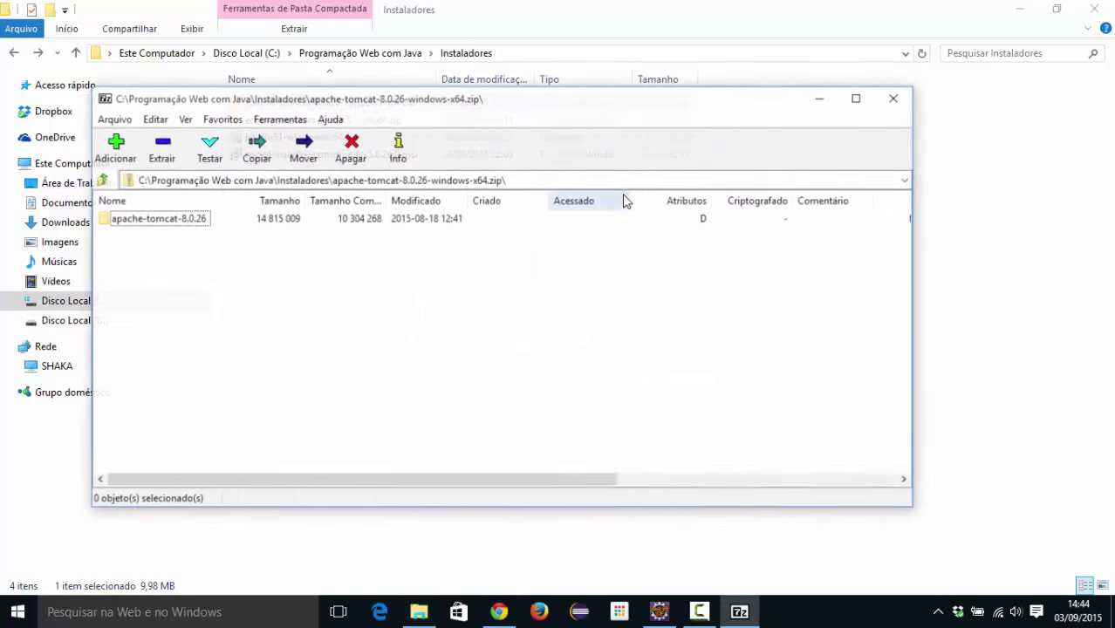
{"action": "left_click", "coordinate": [172, 223]}
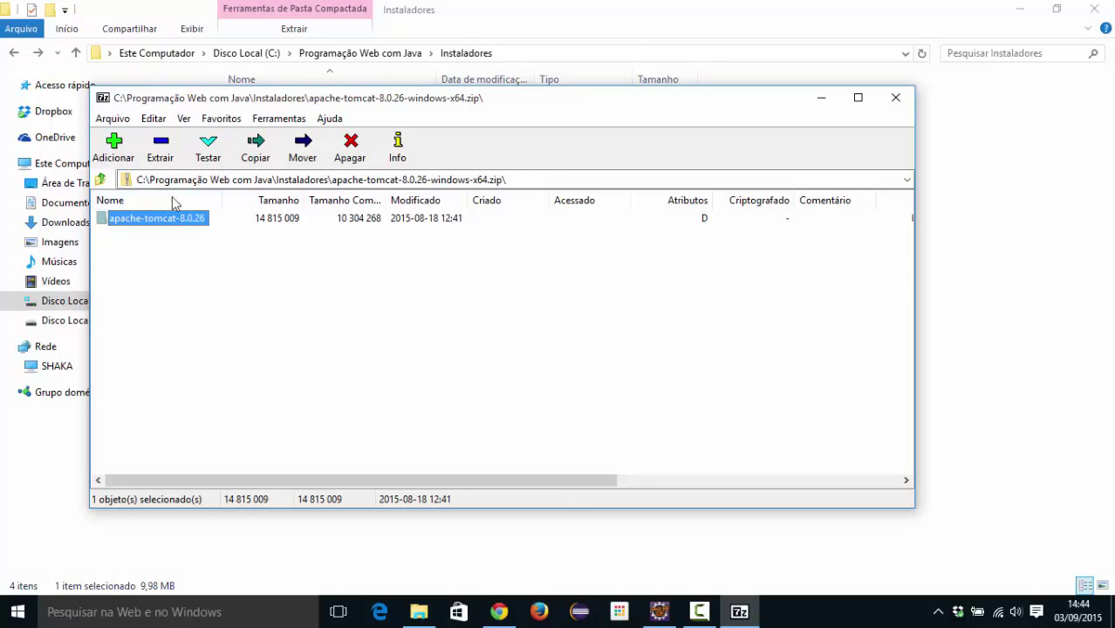
{"action": "left_click", "coordinate": [161, 148]}
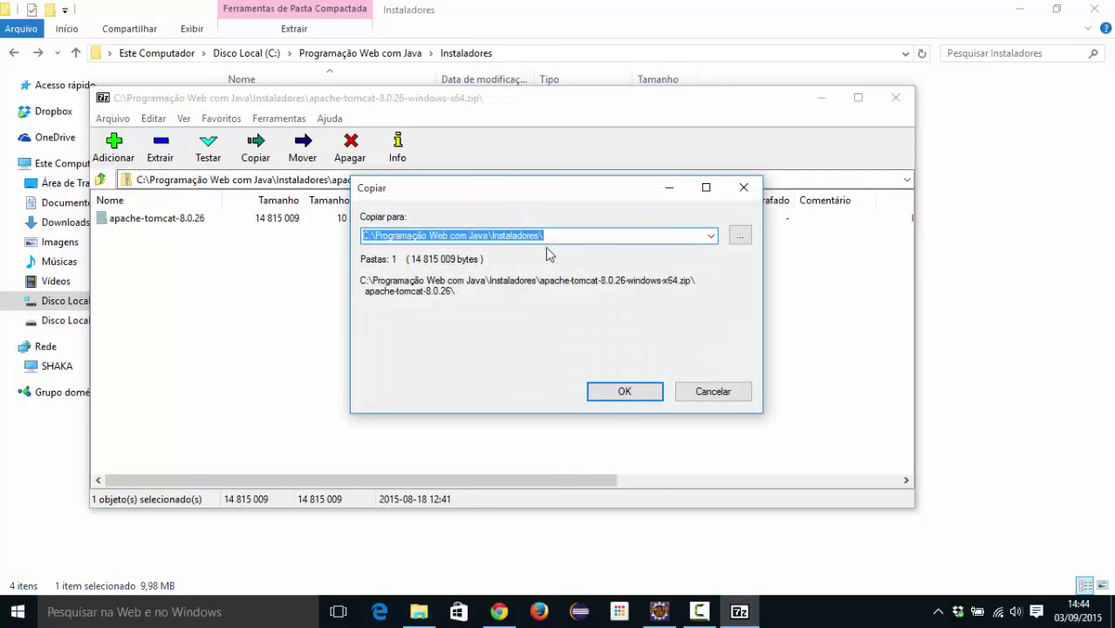
{"action": "left_click", "coordinate": [743, 239]}
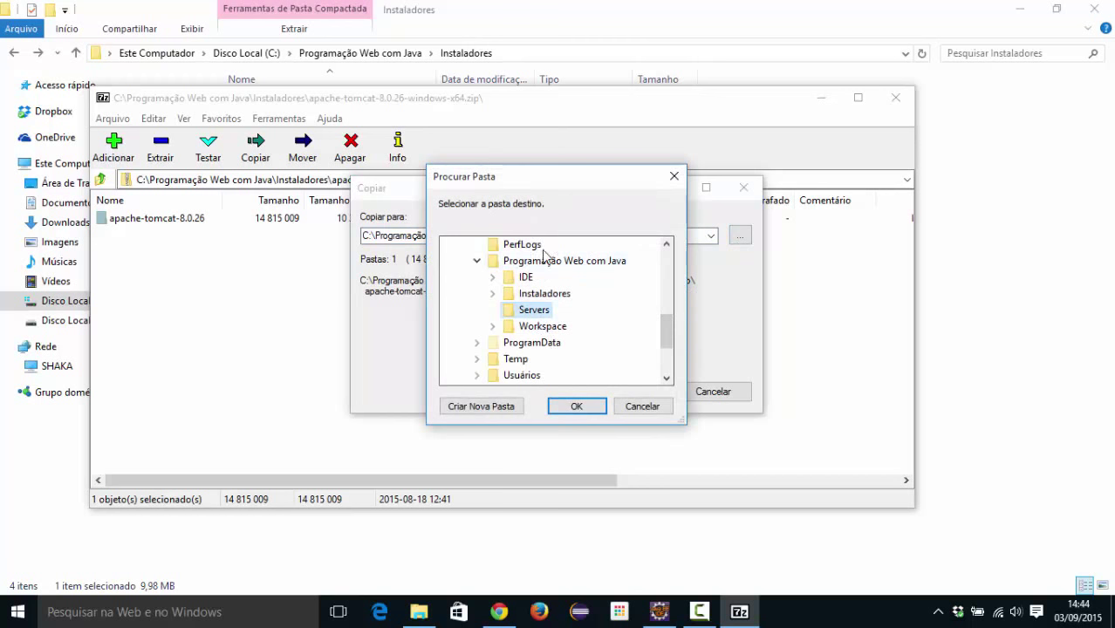
{"action": "left_click", "coordinate": [576, 406]}
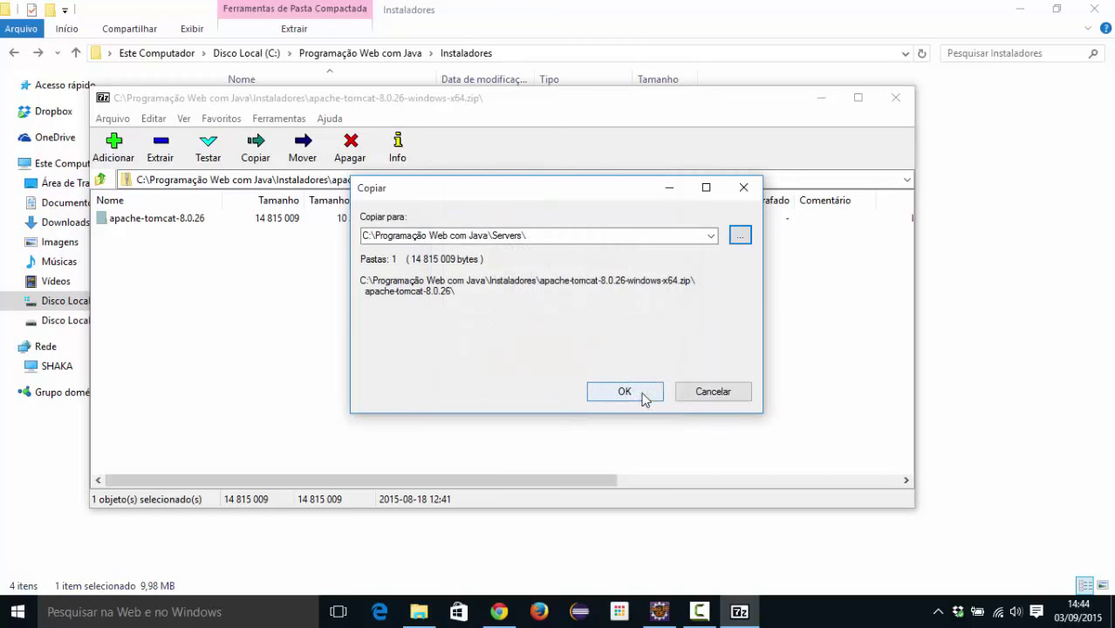
{"action": "left_click", "coordinate": [625, 392]}
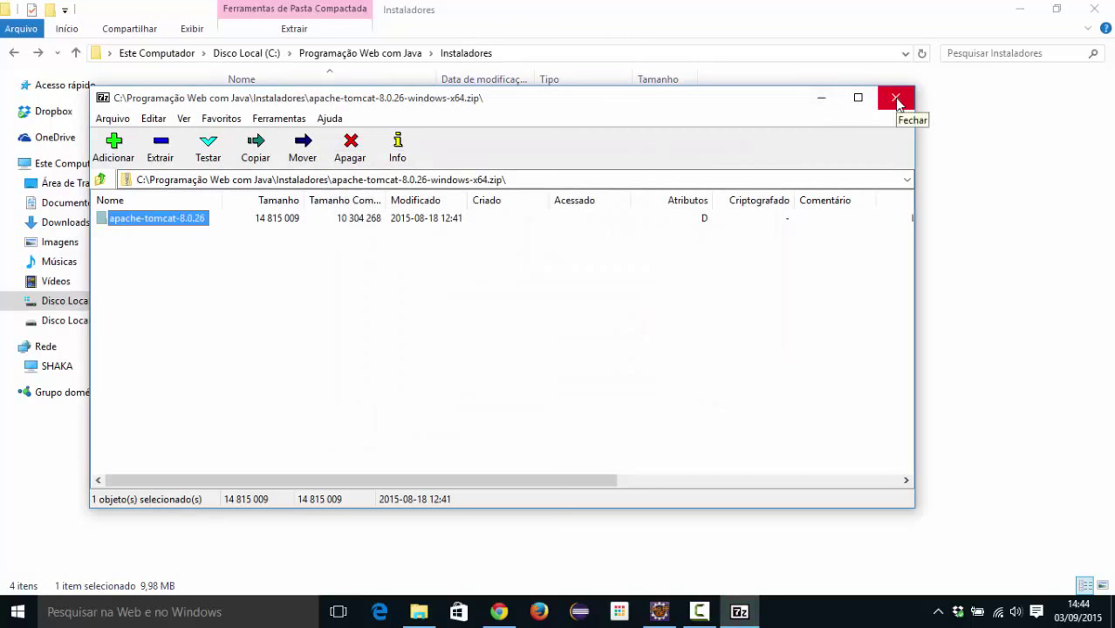
{"action": "left_click", "coordinate": [897, 101]}
Step: Open the extracted apache-tomcat-8.0.26 folder inside Servers to view its contents
{"action": "left_click", "coordinate": [342, 54]}
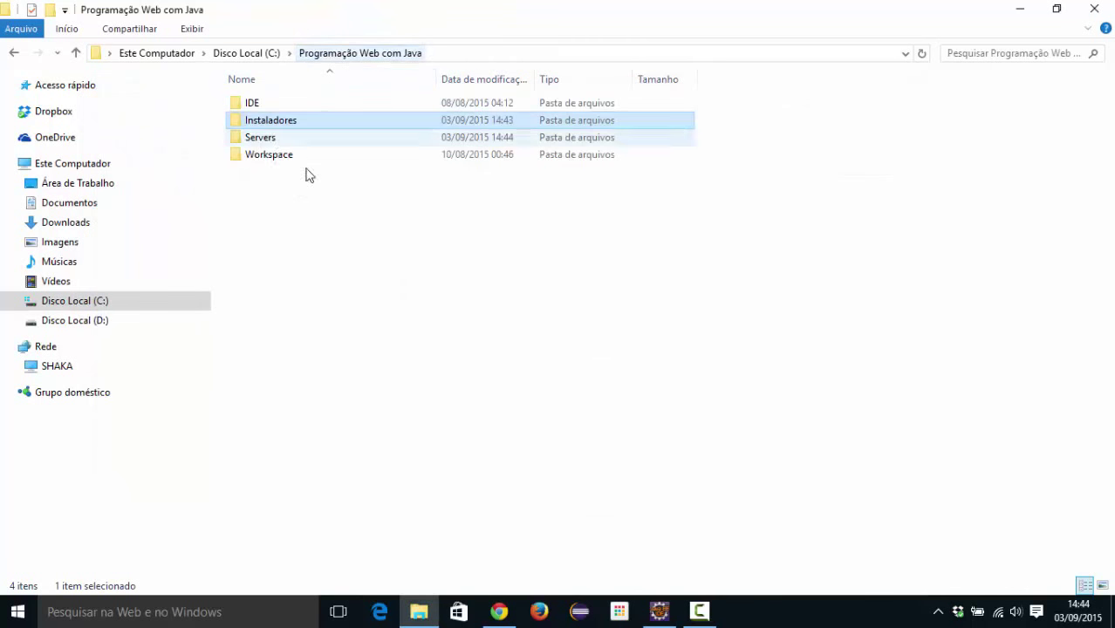
{"action": "double_click", "coordinate": [266, 138]}
{"action": "double_click", "coordinate": [291, 110]}
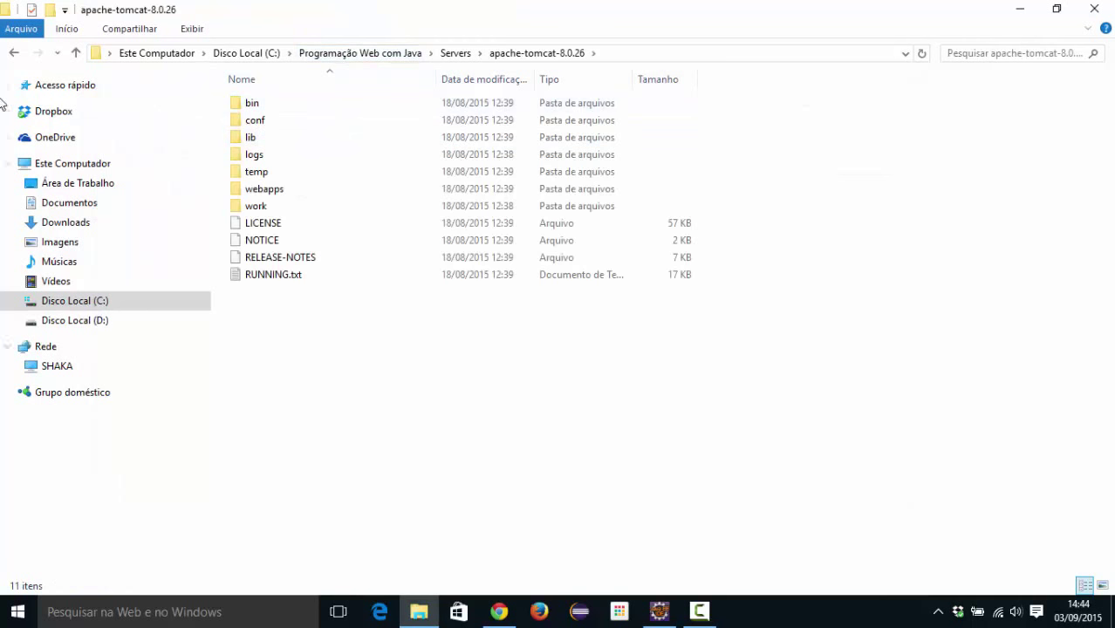
Step: Review the folder hierarchy from apache-tomcat-8.0.26 up to Programação Web com Java, and reopen the Servers folder
{"action": "left_click", "coordinate": [11, 53]}
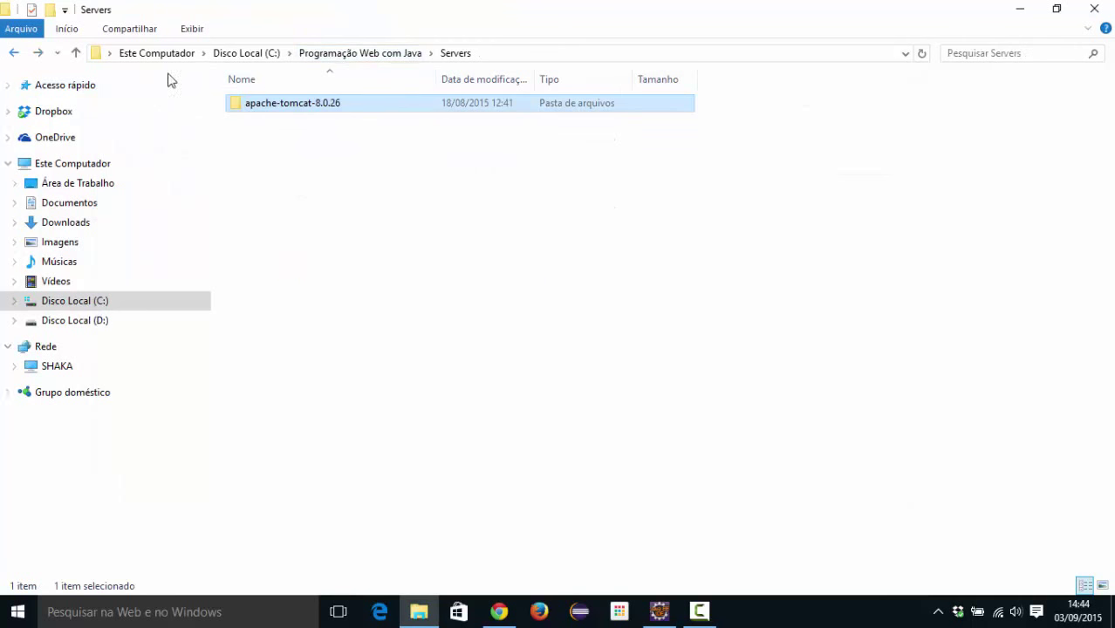
{"action": "double_click", "coordinate": [331, 111]}
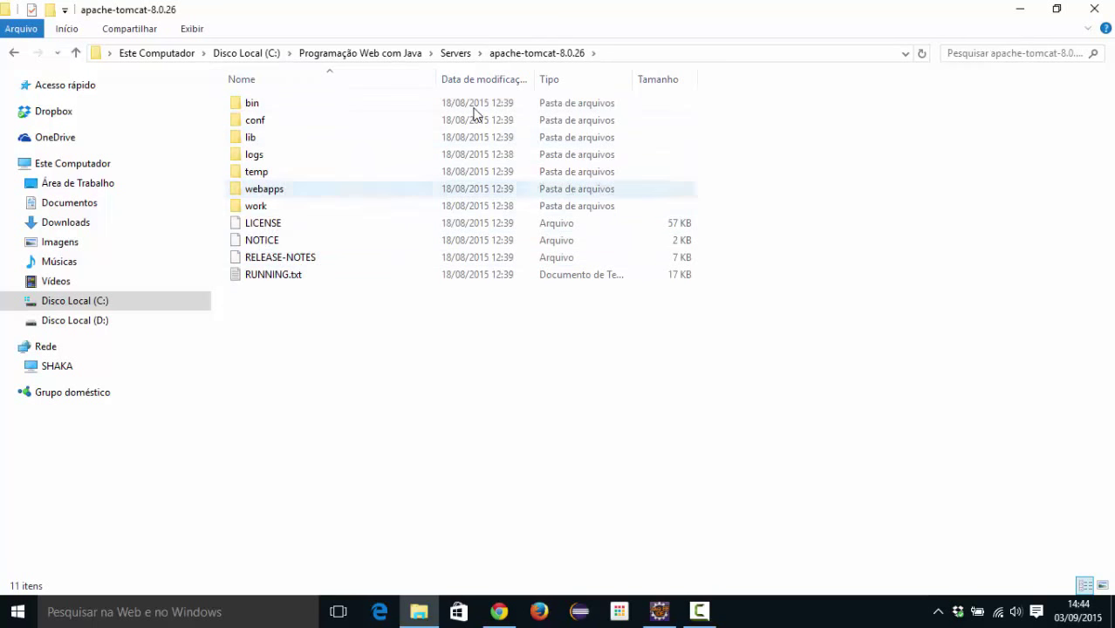
{"action": "left_click", "coordinate": [454, 54]}
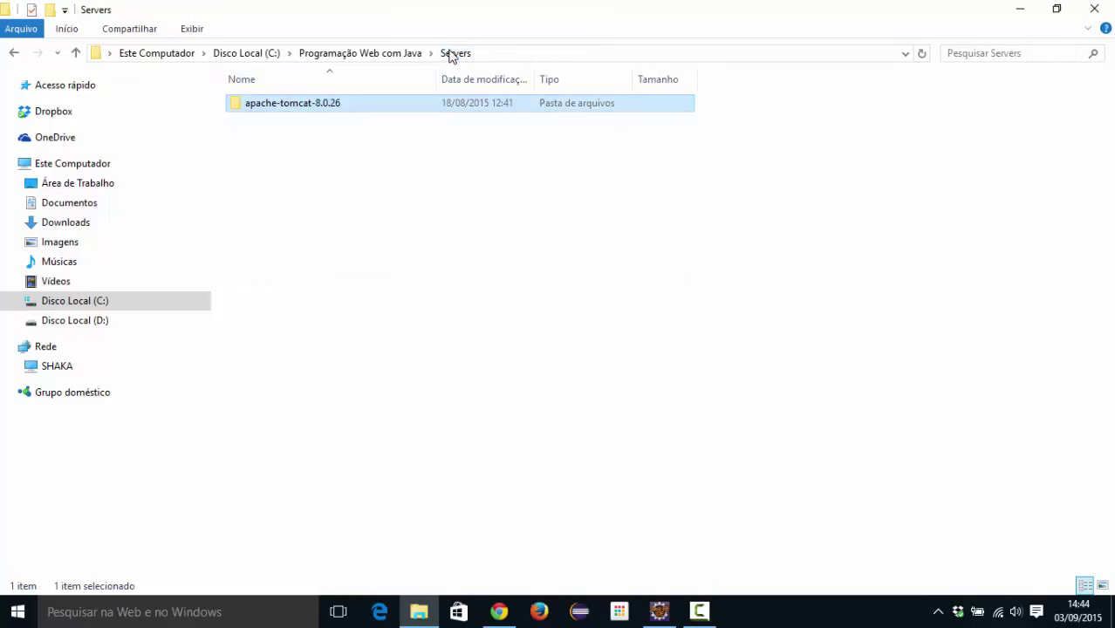
{"action": "left_click", "coordinate": [366, 53]}
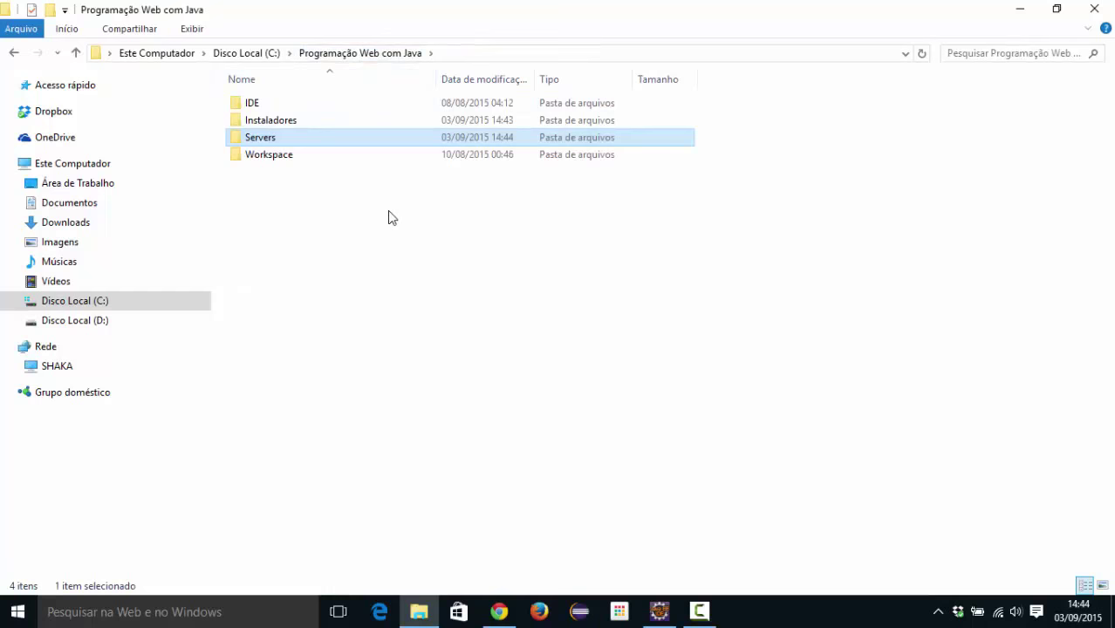
{"action": "double_click", "coordinate": [274, 137]}
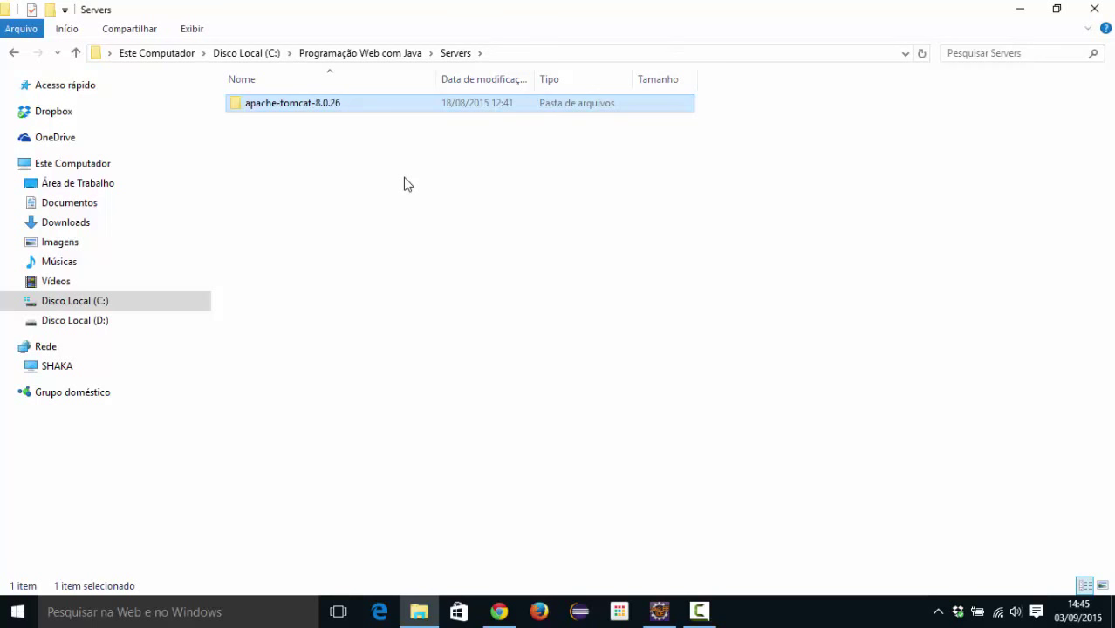
Step: Switch to Eclipse and bring the Servers view to the front
{"action": "left_click", "coordinate": [666, 611]}
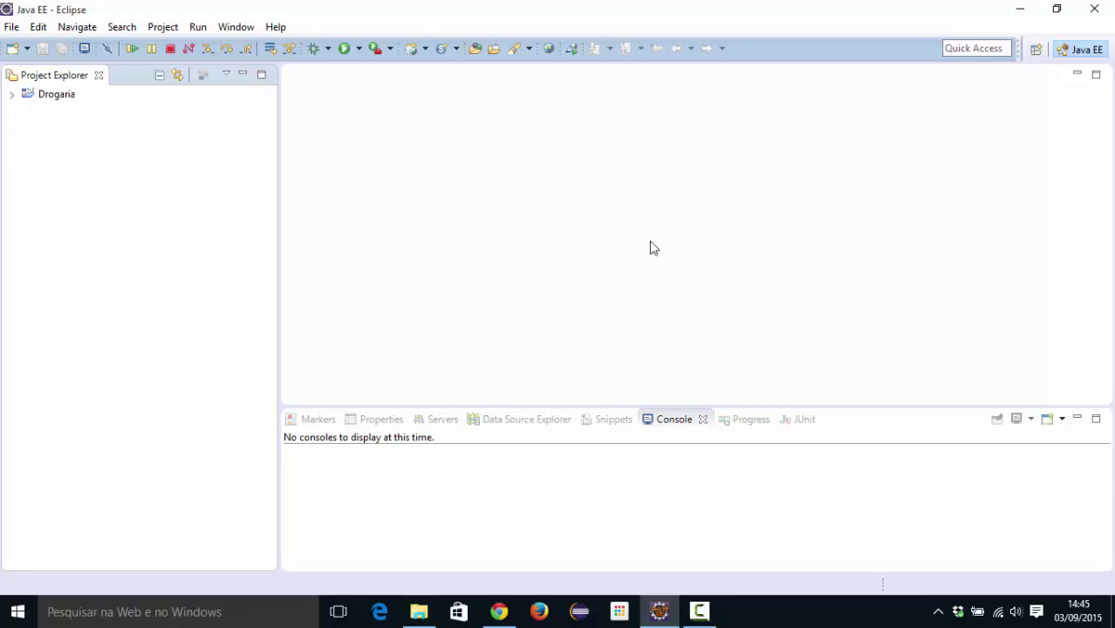
{"action": "left_click", "coordinate": [441, 422]}
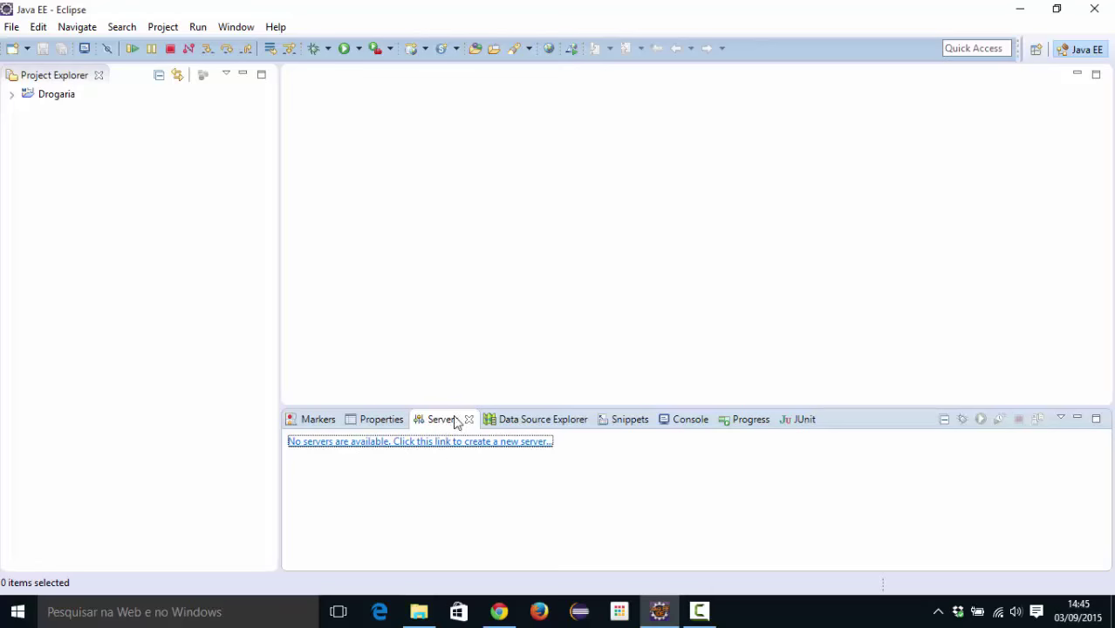
Step: Look up the Servers view in the full list of available views by filtering for "ser", and cancel without opening it
{"action": "left_click", "coordinate": [225, 30]}
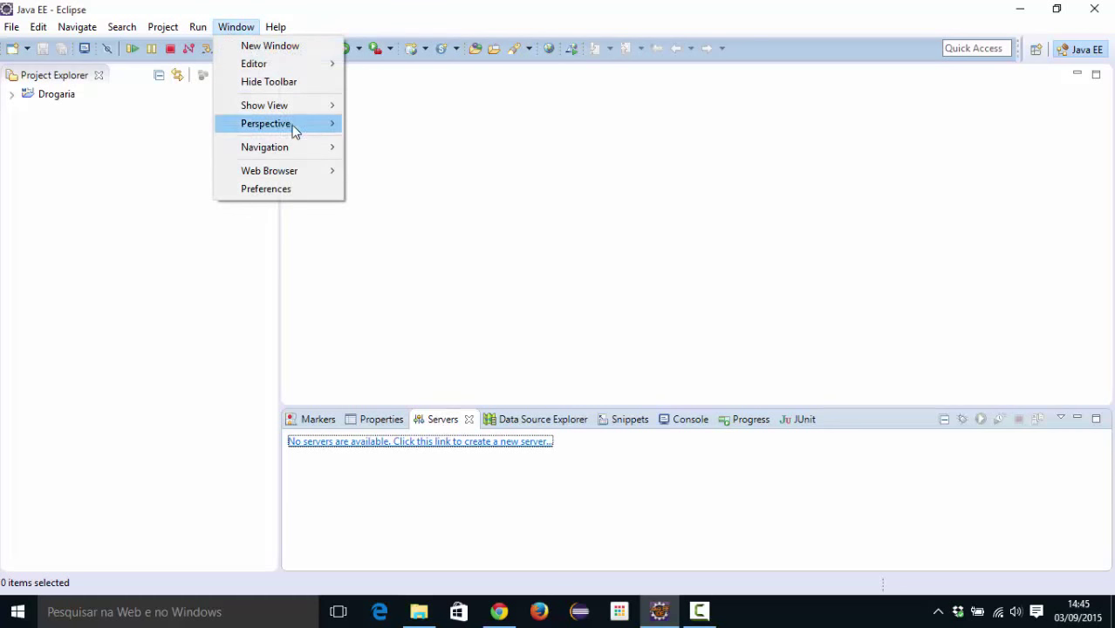
{"action": "mouse_move", "coordinate": [313, 111]}
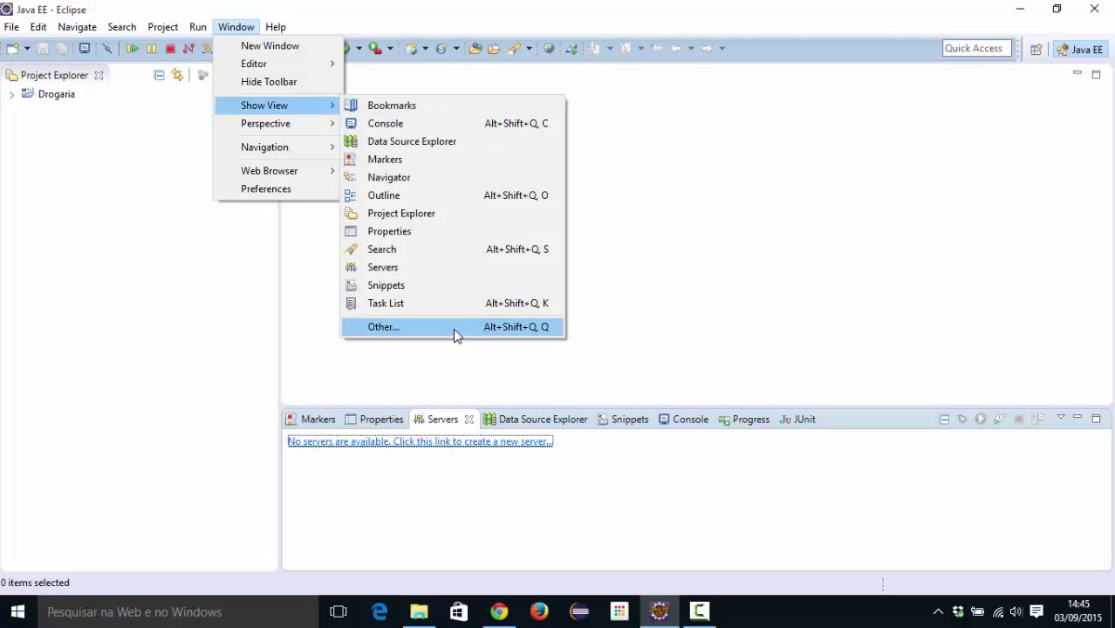
{"action": "left_click", "coordinate": [454, 330]}
{"action": "scroll", "coordinate": [515, 262], "scroll_direction": "down", "scroll_amount": 3}
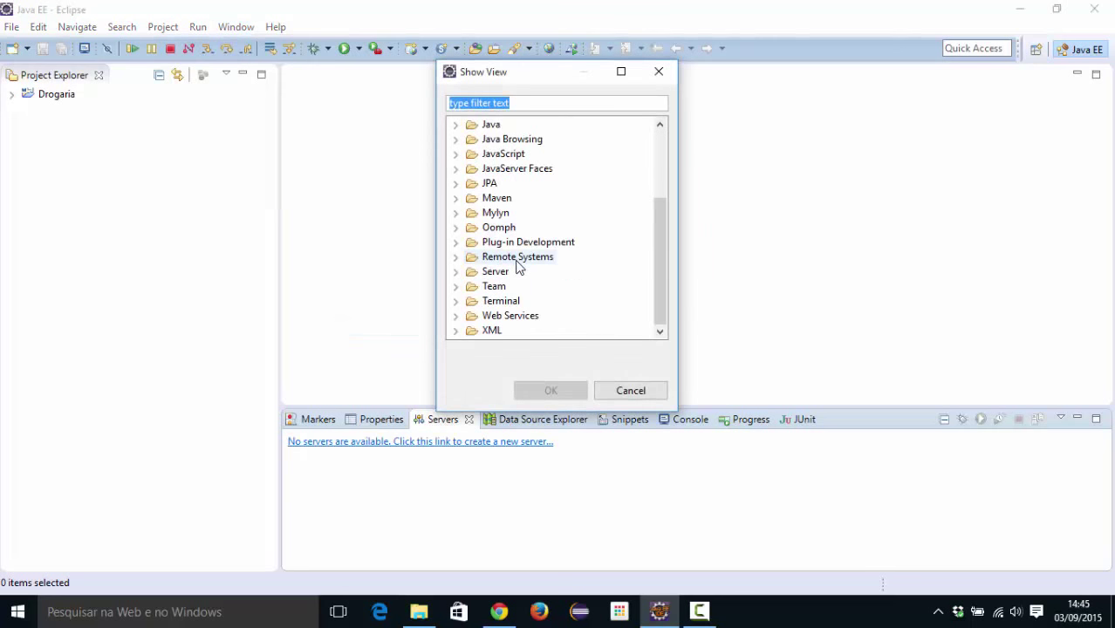
{"action": "type", "text": "ser"}
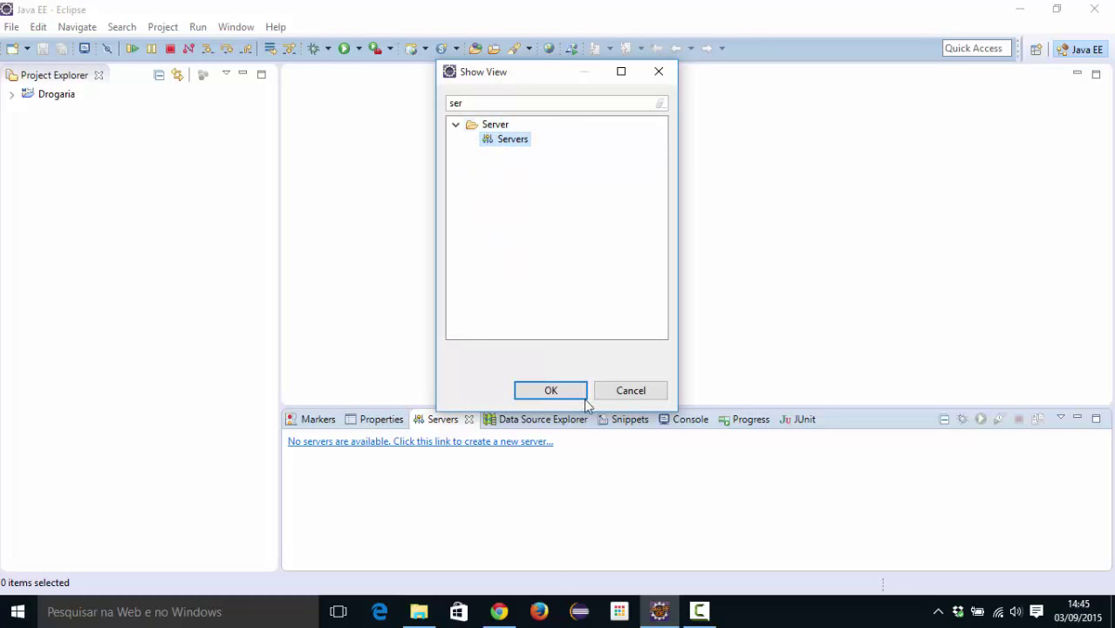
{"action": "left_click", "coordinate": [632, 392]}
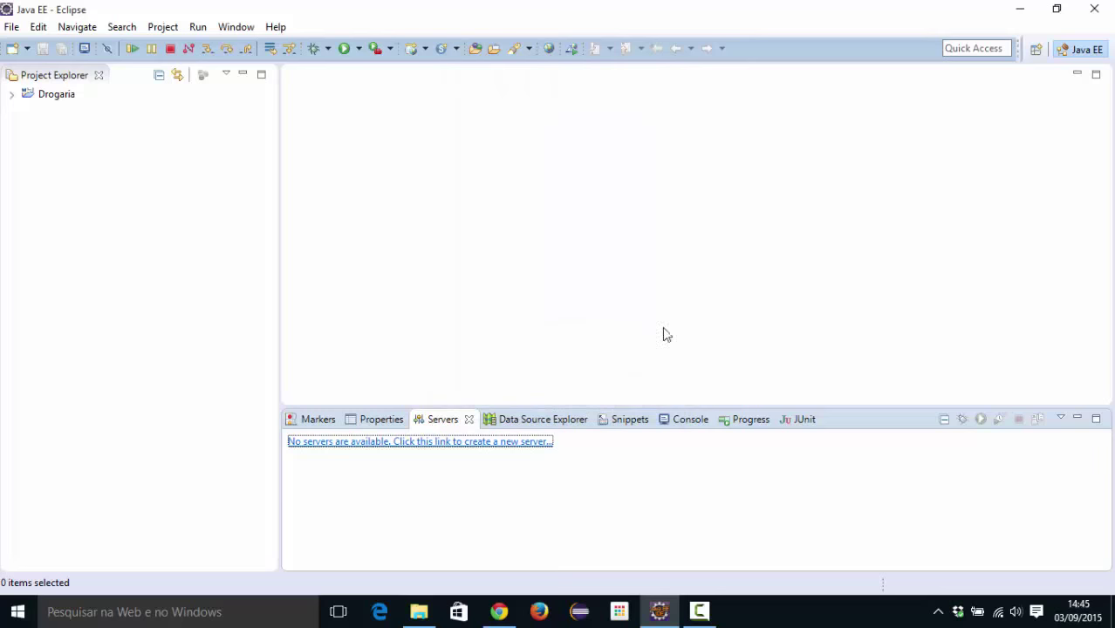
{"action": "right_click", "coordinate": [1071, 54]}
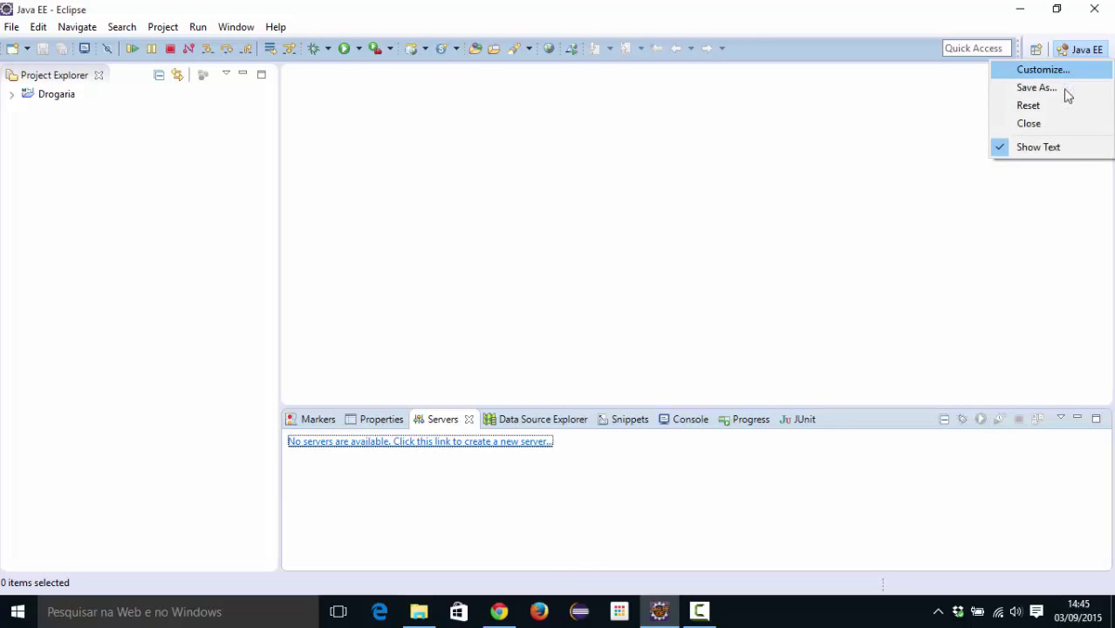
{"action": "left_click", "coordinate": [1063, 107]}
{"action": "key", "text": "Return"}
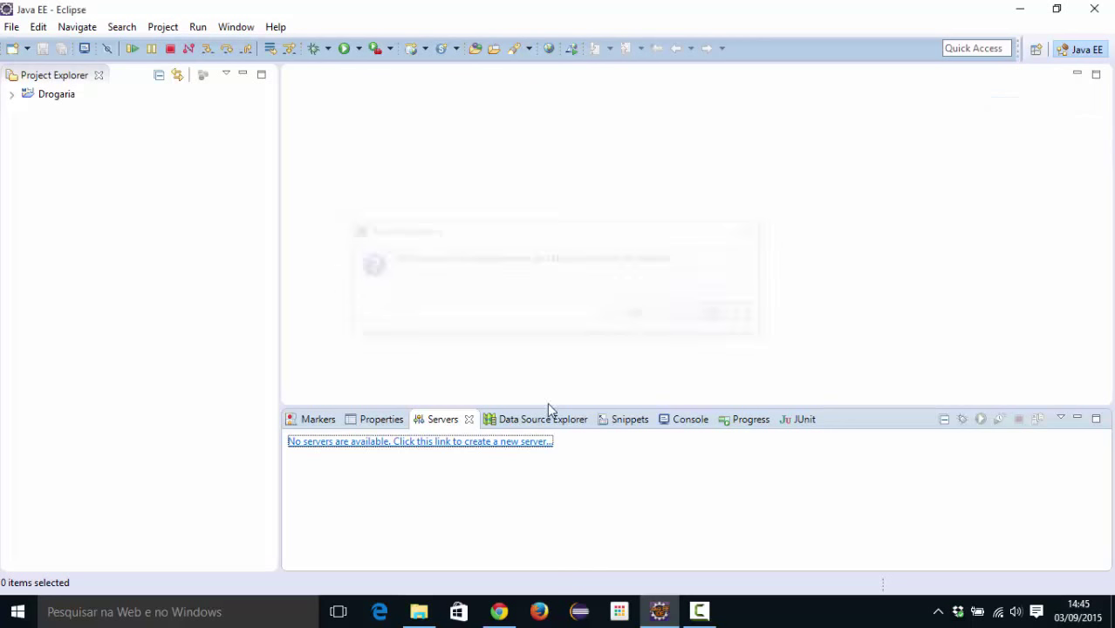
Step: Close the Servers view and reset the Java EE perspective to its defaults
{"action": "left_click", "coordinate": [469, 420]}
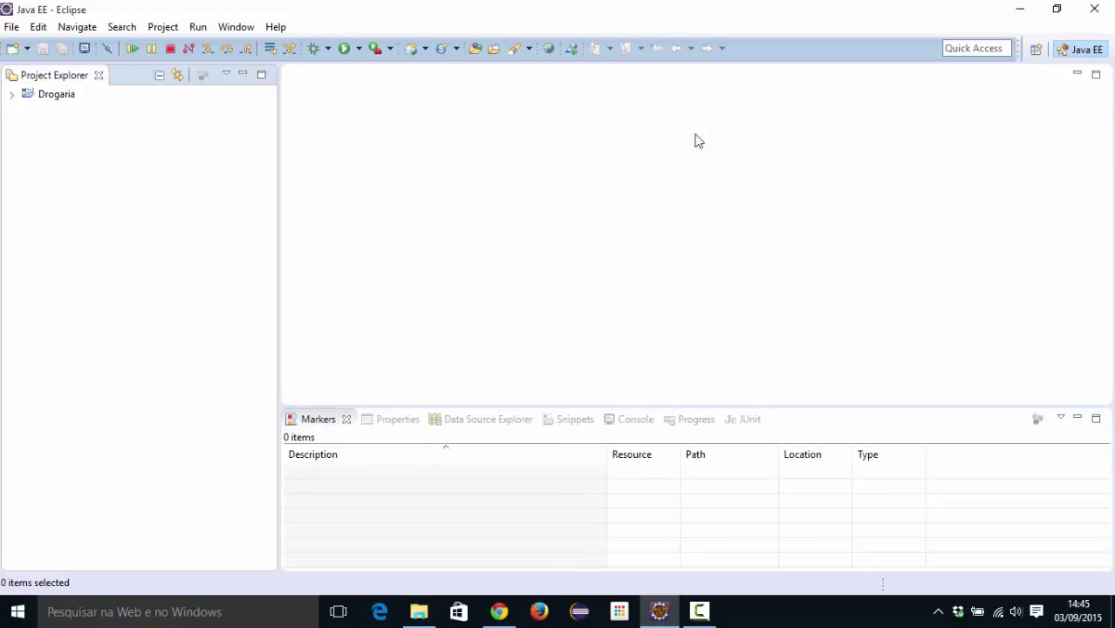
{"action": "right_click", "coordinate": [1088, 54]}
{"action": "left_click", "coordinate": [1035, 106]}
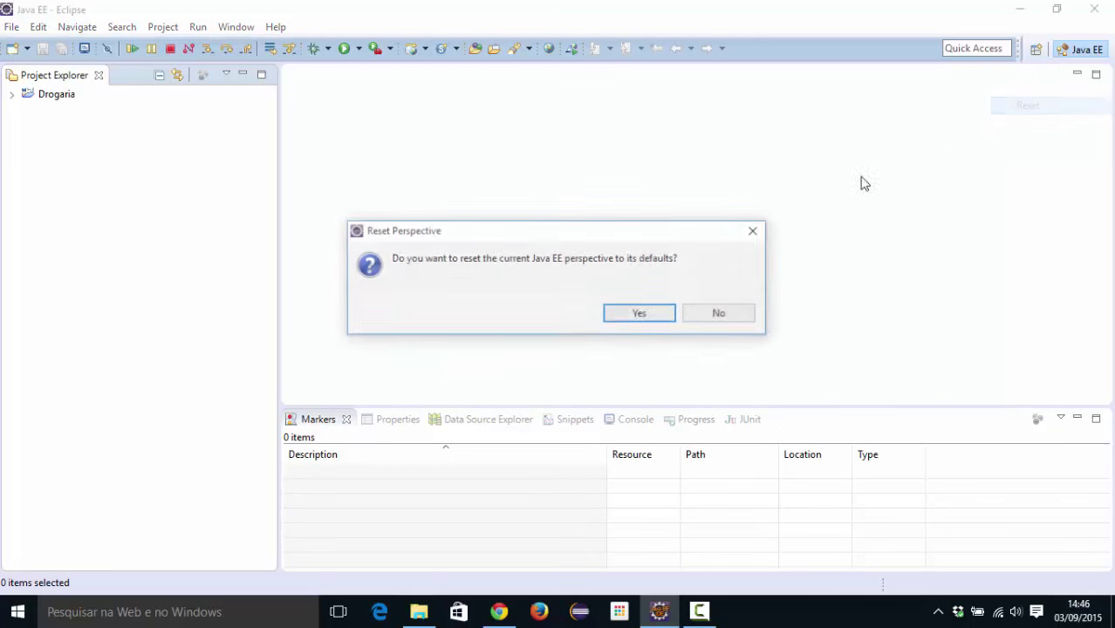
{"action": "left_click", "coordinate": [628, 314]}
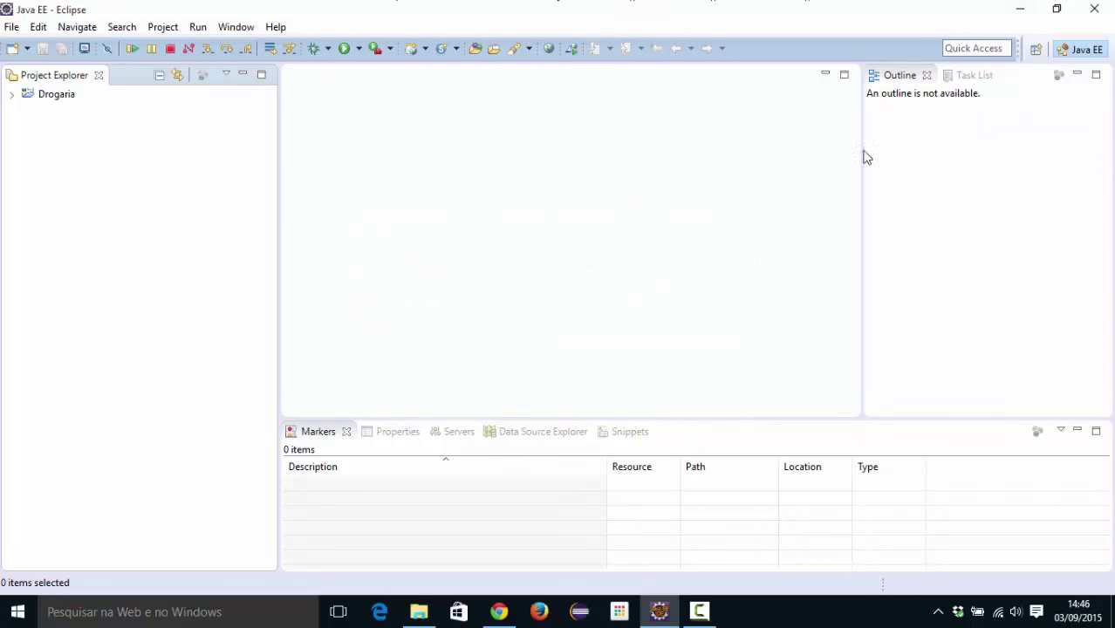
Step: Close the Outline and Task List views and bring the Servers view to the front
{"action": "left_click", "coordinate": [926, 75]}
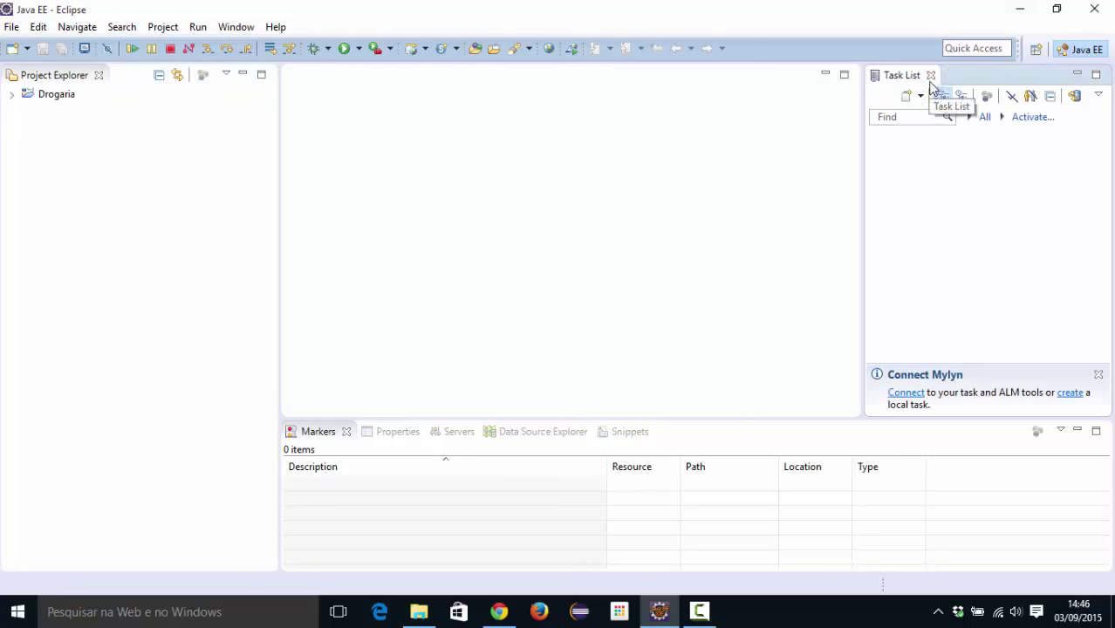
{"action": "left_click", "coordinate": [931, 76]}
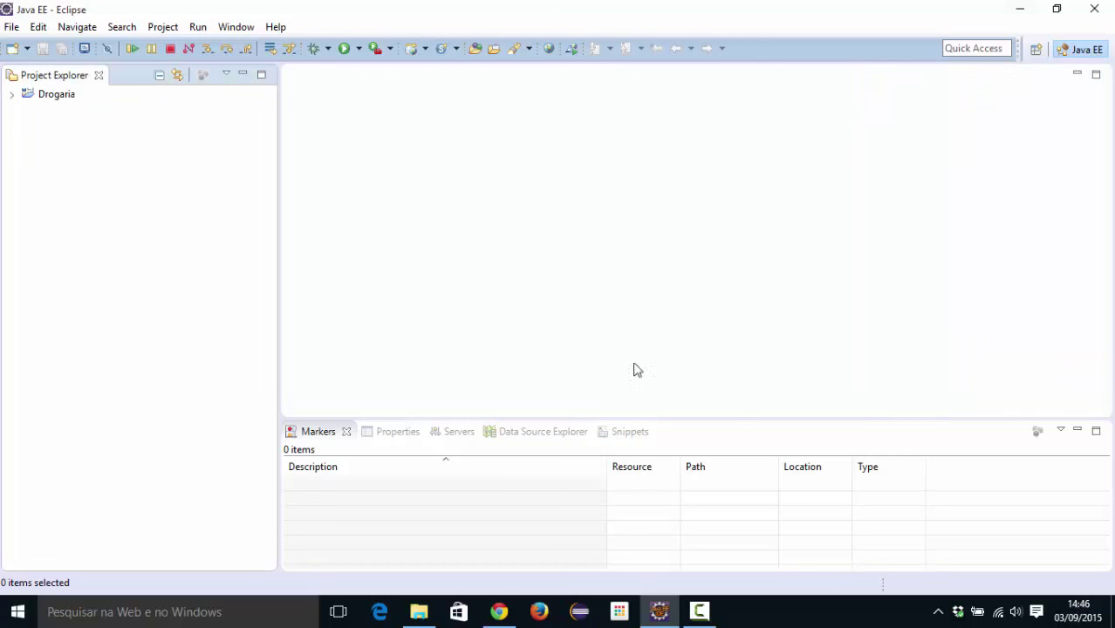
{"action": "left_click", "coordinate": [453, 432]}
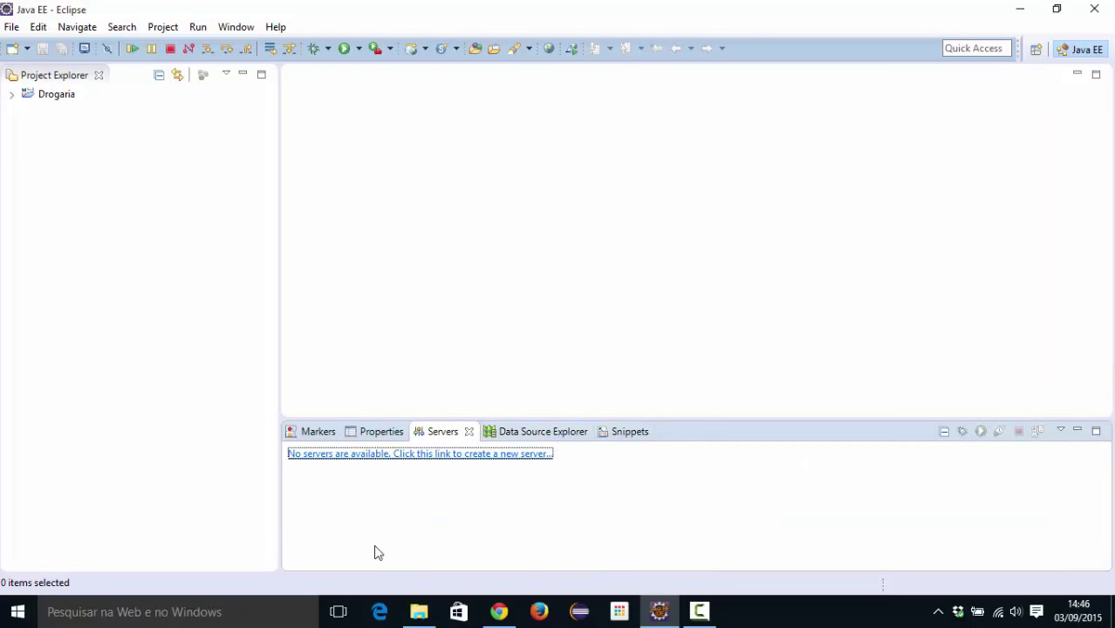
Step: Start defining a new server of the Apache type Tomcat v8.0 Server and proceed to its installation directory settings
{"action": "right_click", "coordinate": [468, 499]}
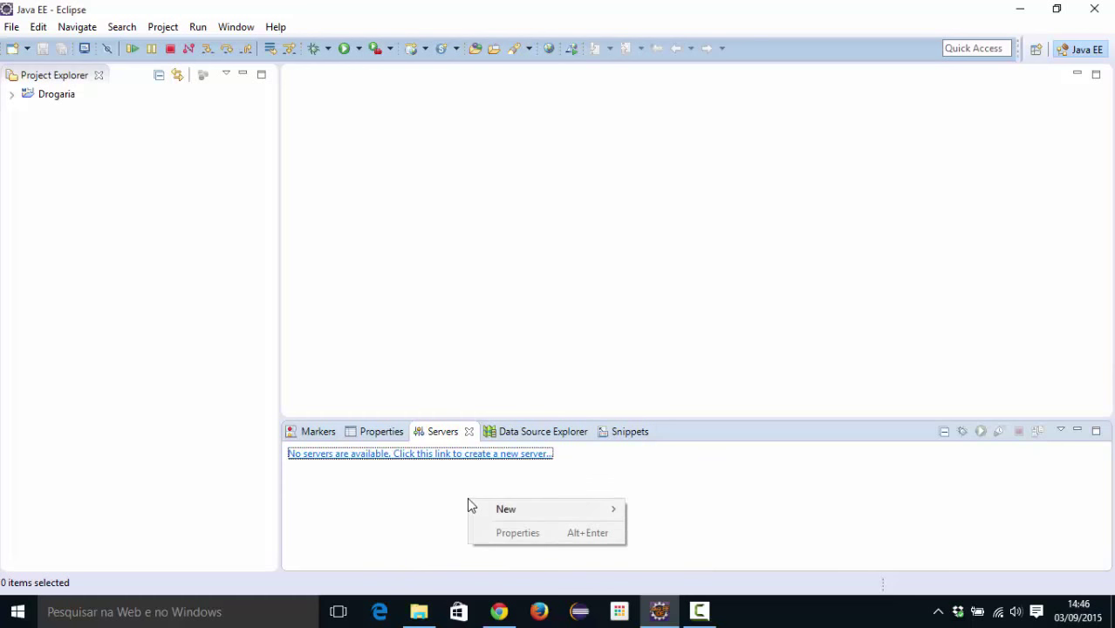
{"action": "mouse_move", "coordinate": [567, 520]}
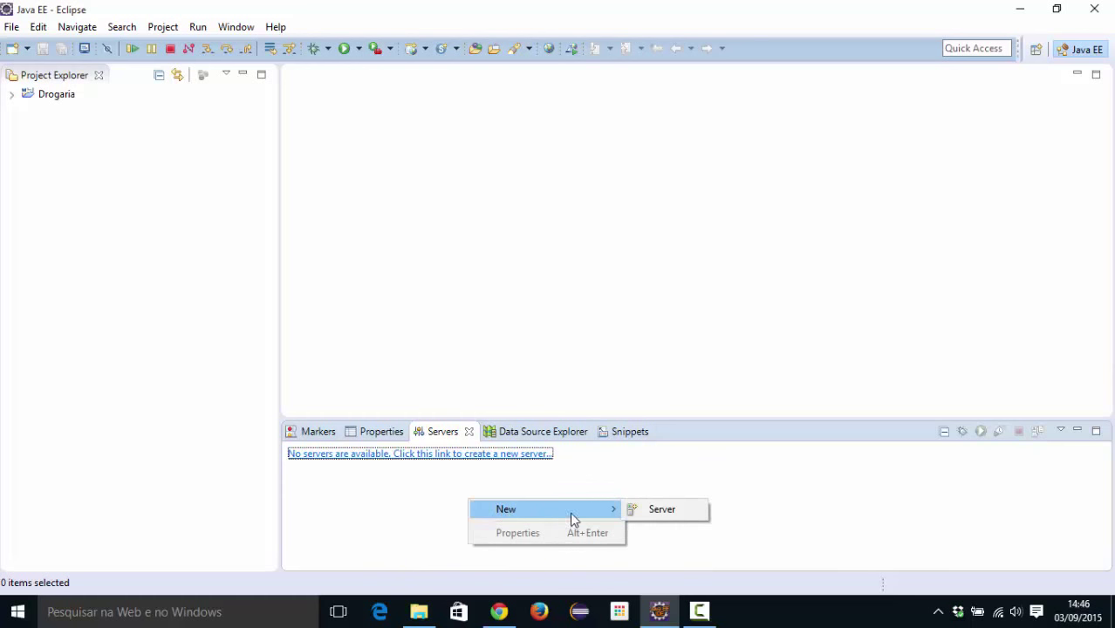
{"action": "left_click", "coordinate": [679, 511]}
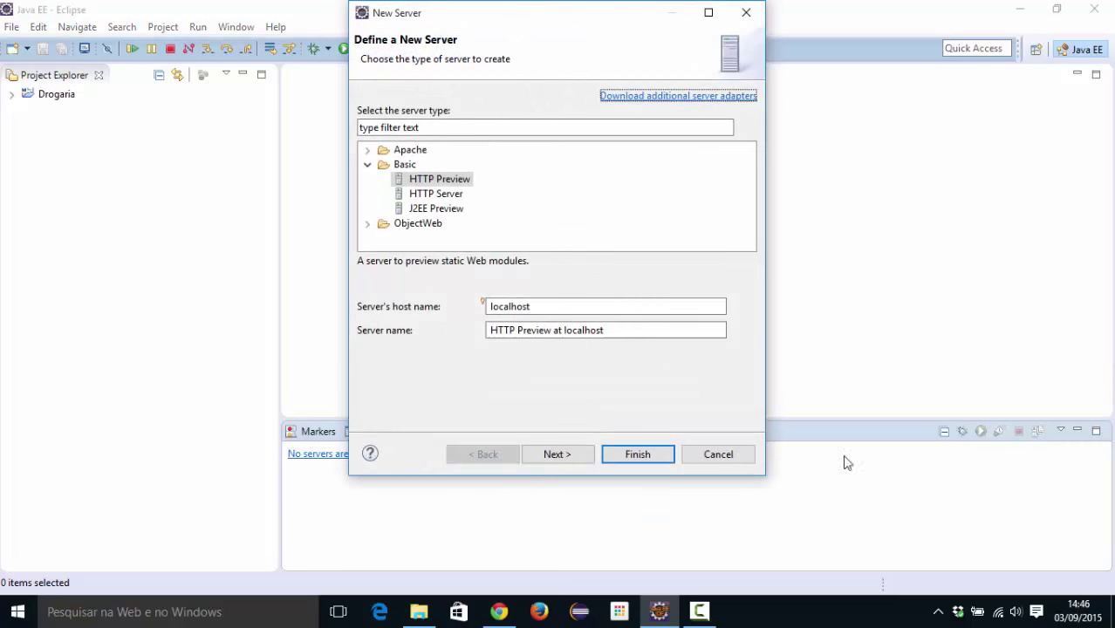
{"action": "left_click", "coordinate": [367, 165]}
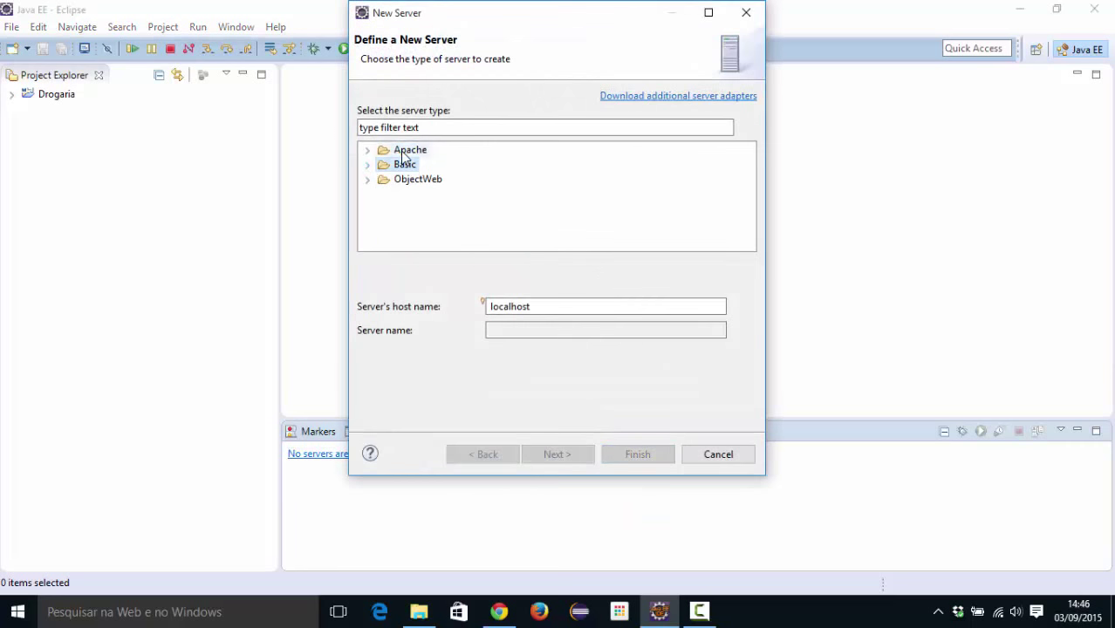
{"action": "left_click", "coordinate": [406, 150]}
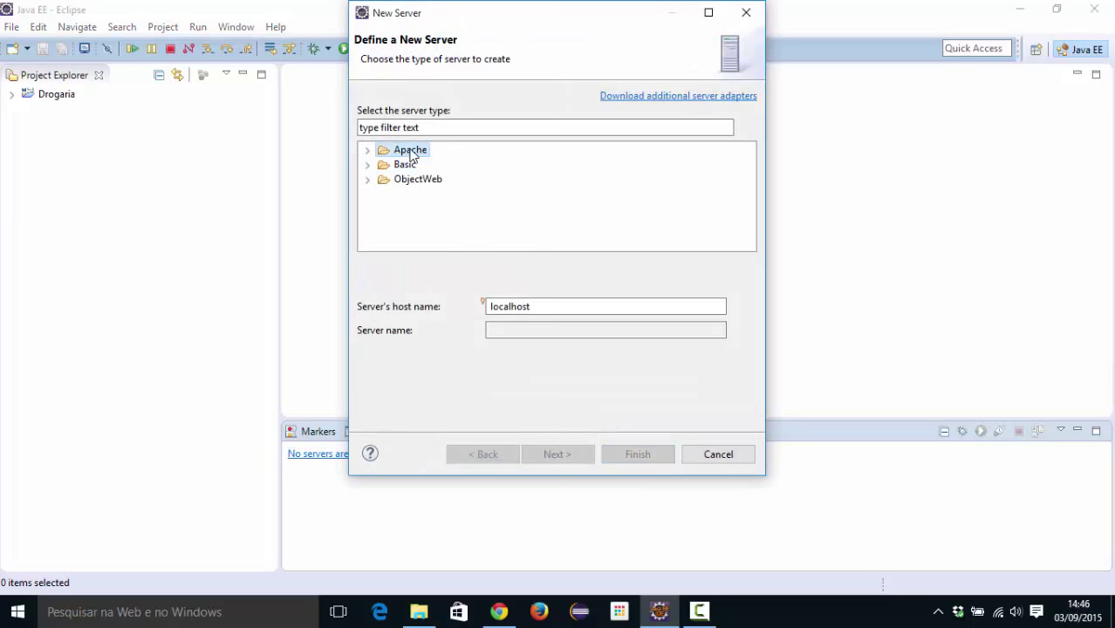
{"action": "left_click", "coordinate": [366, 151]}
{"action": "scroll", "coordinate": [436, 174], "scroll_direction": "down", "scroll_amount": 2}
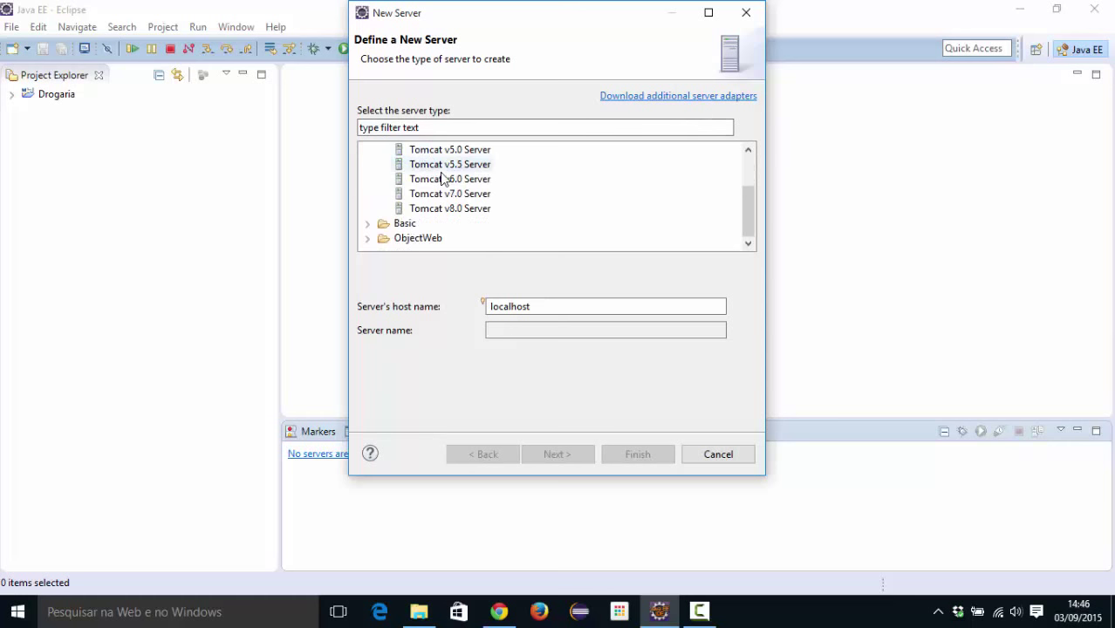
{"action": "left_click", "coordinate": [454, 208]}
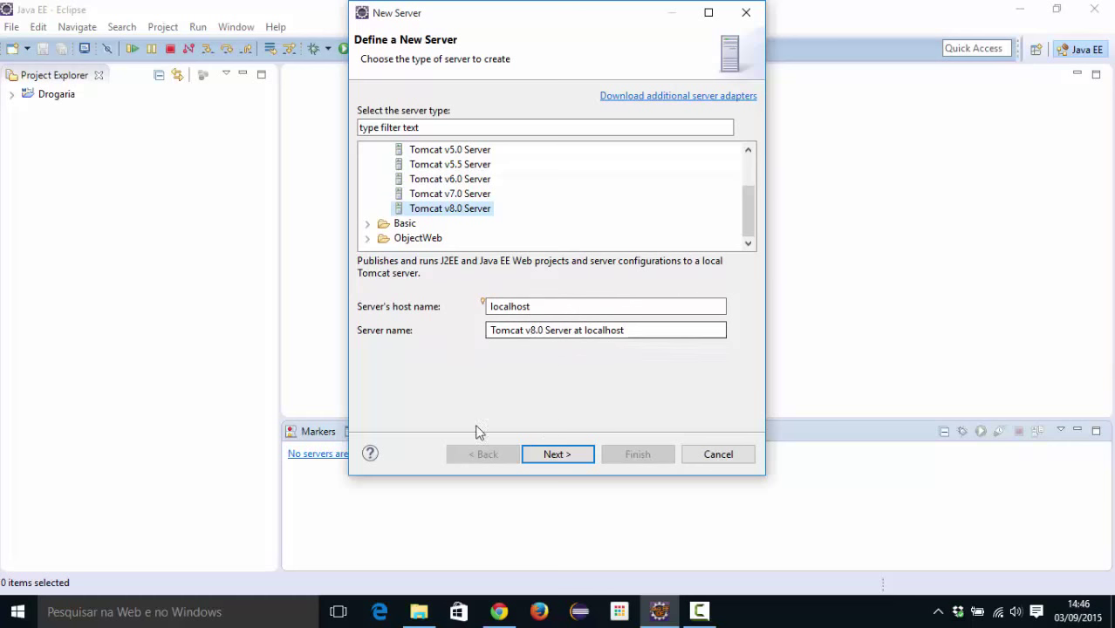
{"action": "left_click", "coordinate": [558, 458]}
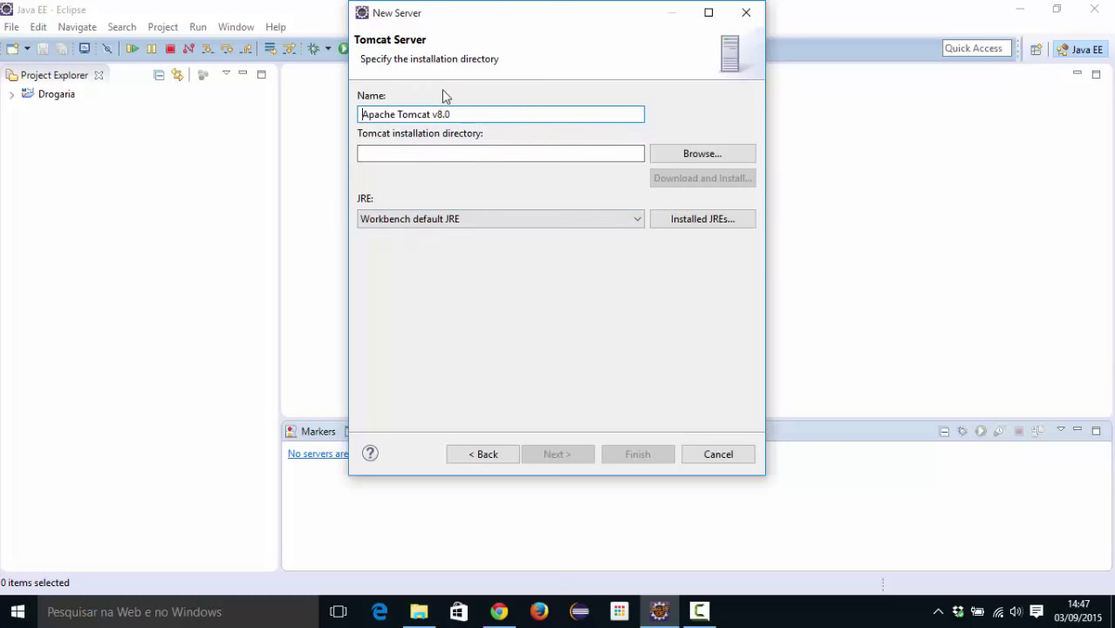
Step: Switch to File Explorer to check the apache-tomcat-8.0.26 folder inside Servers, and return to the New Server dialog in Eclipse
{"action": "left_click", "coordinate": [431, 157]}
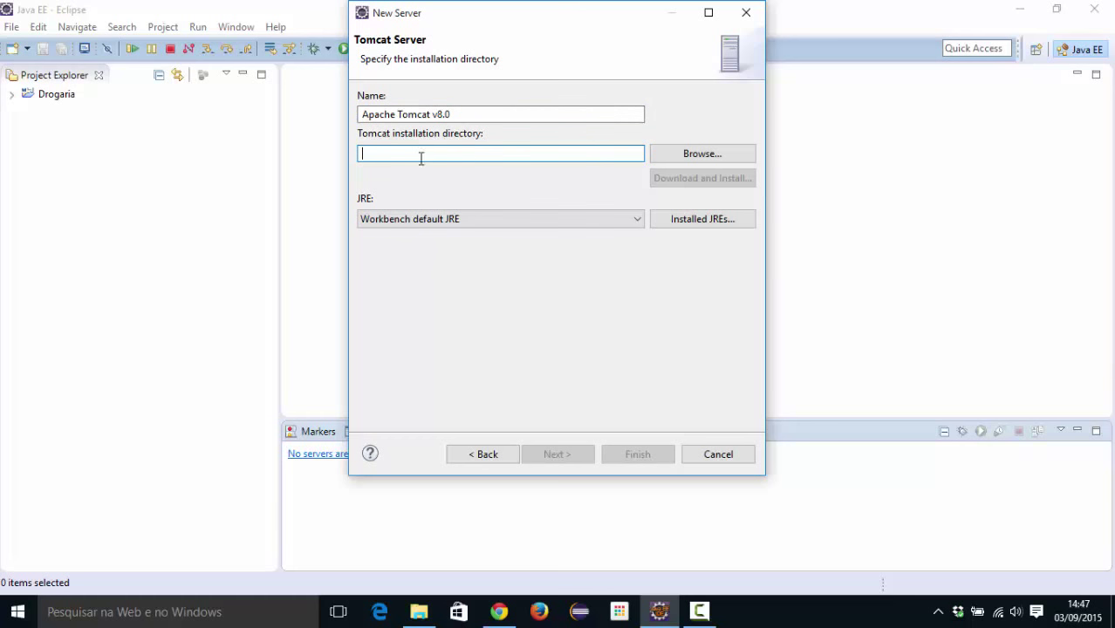
{"action": "left_click", "coordinate": [419, 611]}
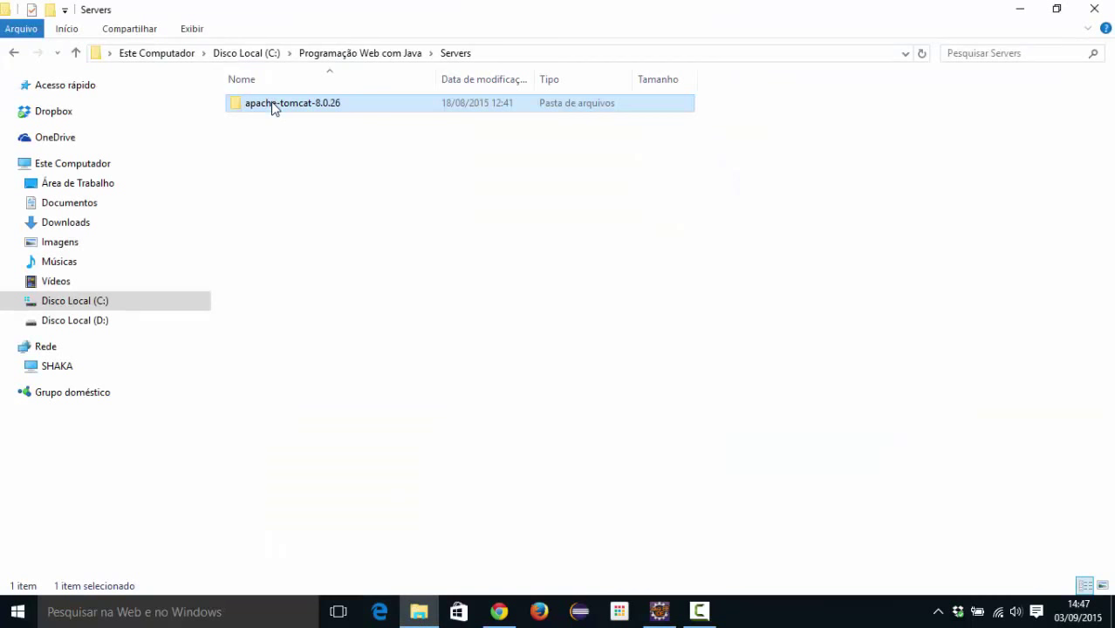
{"action": "left_click", "coordinate": [659, 612]}
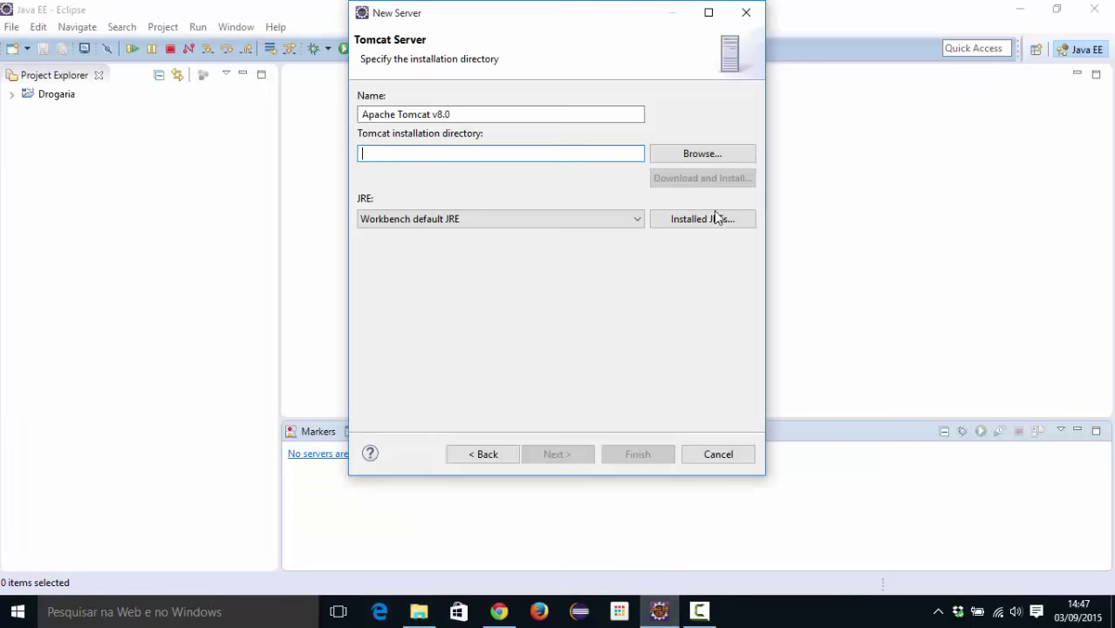
Step: Set the Tomcat installation directory to C:\Programação Web com Java\Servers\apache-tomcat-8.0.26 by browsing to that folder
{"action": "left_click", "coordinate": [706, 153]}
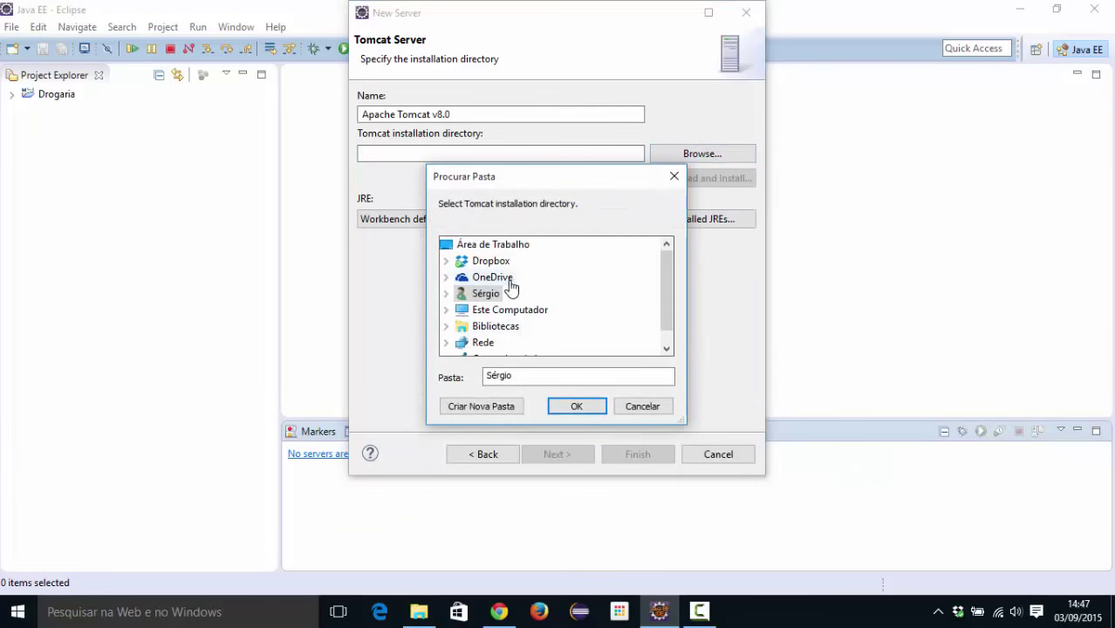
{"action": "scroll", "coordinate": [511, 287], "scroll_direction": "down", "scroll_amount": 1}
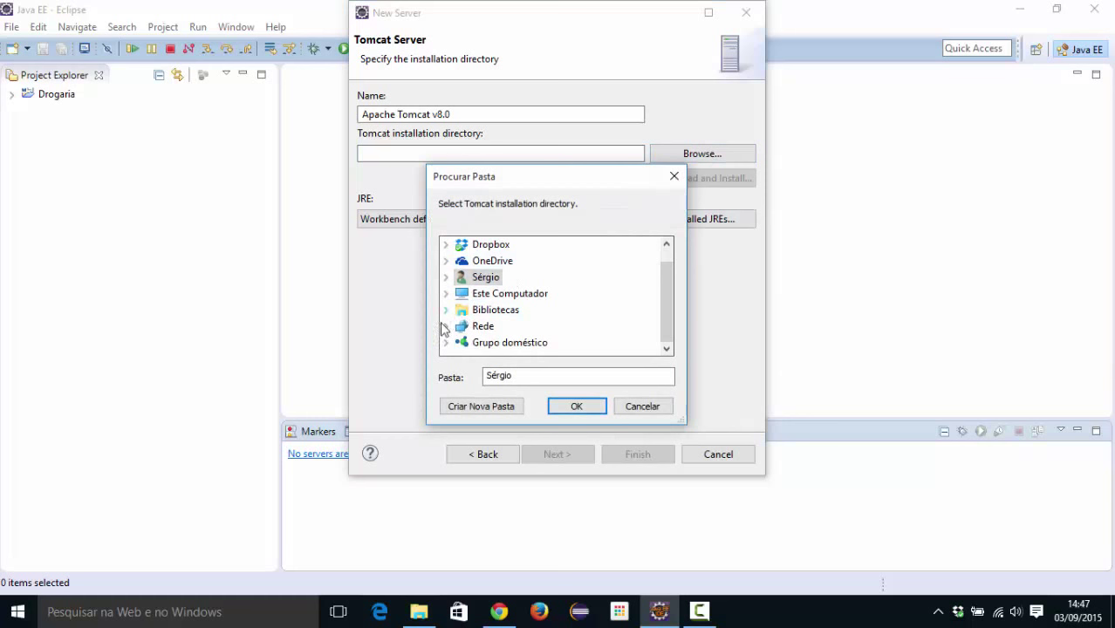
{"action": "left_click", "coordinate": [446, 293]}
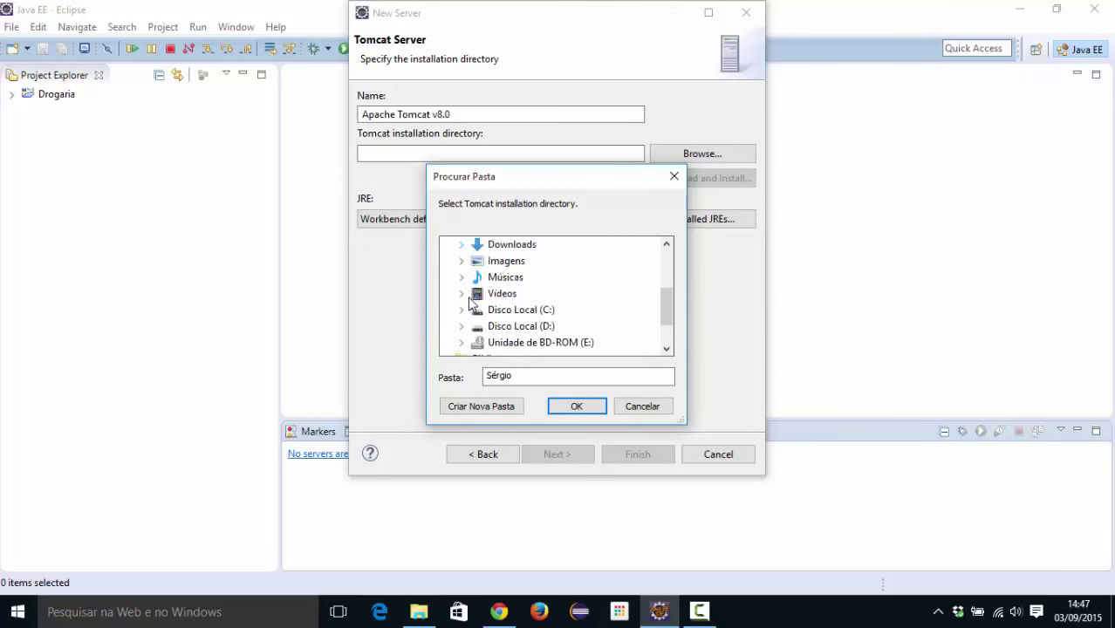
{"action": "left_click", "coordinate": [461, 261]}
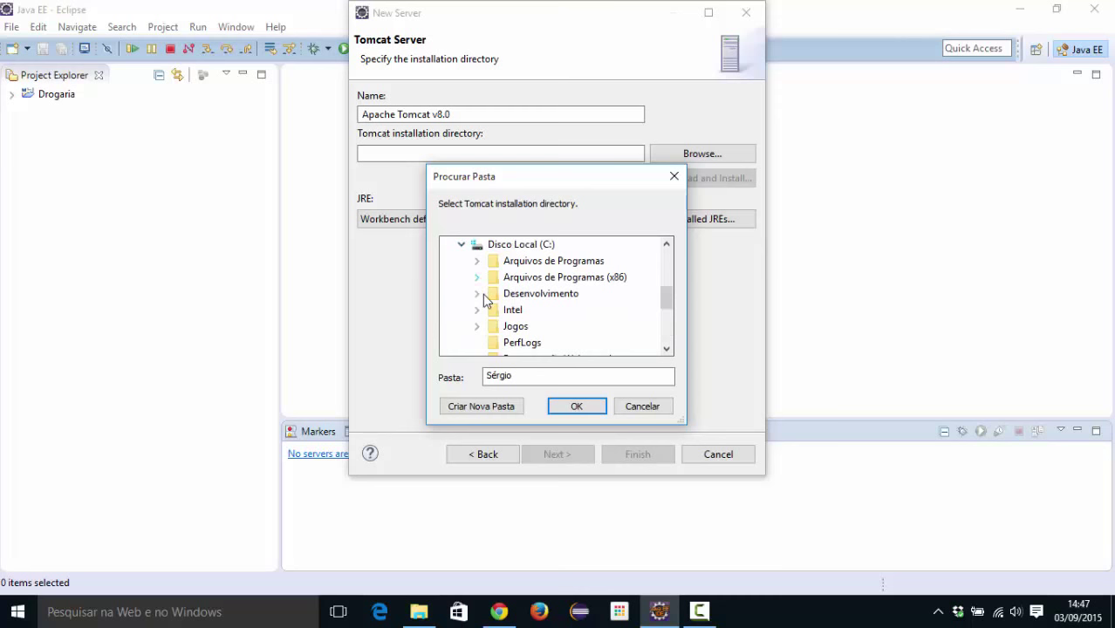
{"action": "left_click", "coordinate": [477, 260]}
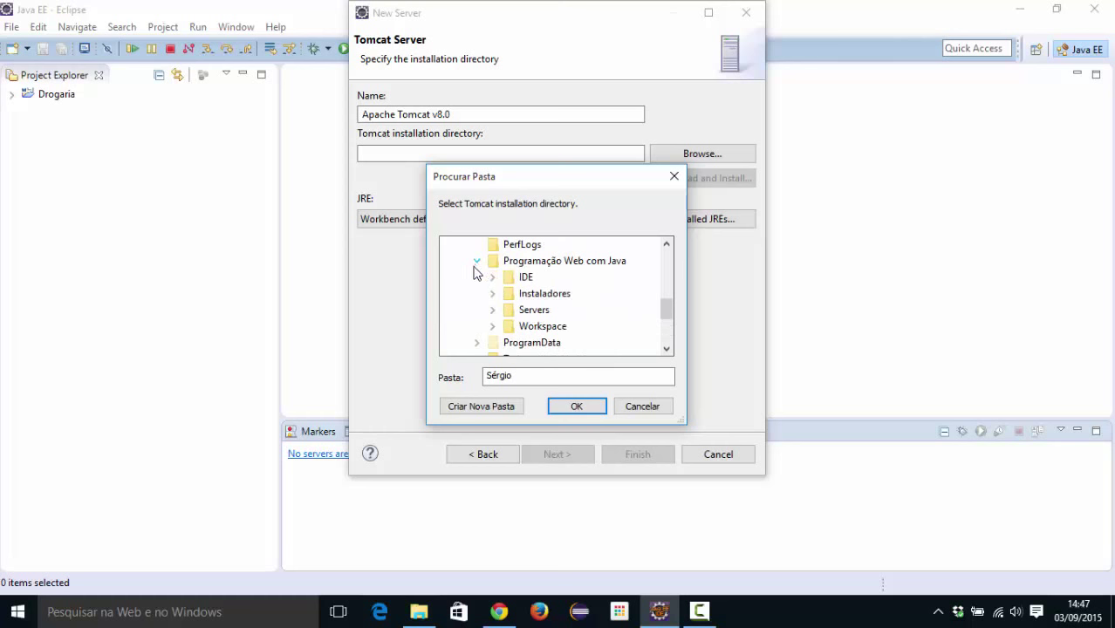
{"action": "left_click", "coordinate": [535, 309]}
{"action": "left_click", "coordinate": [492, 340]}
{"action": "left_click", "coordinate": [583, 312]}
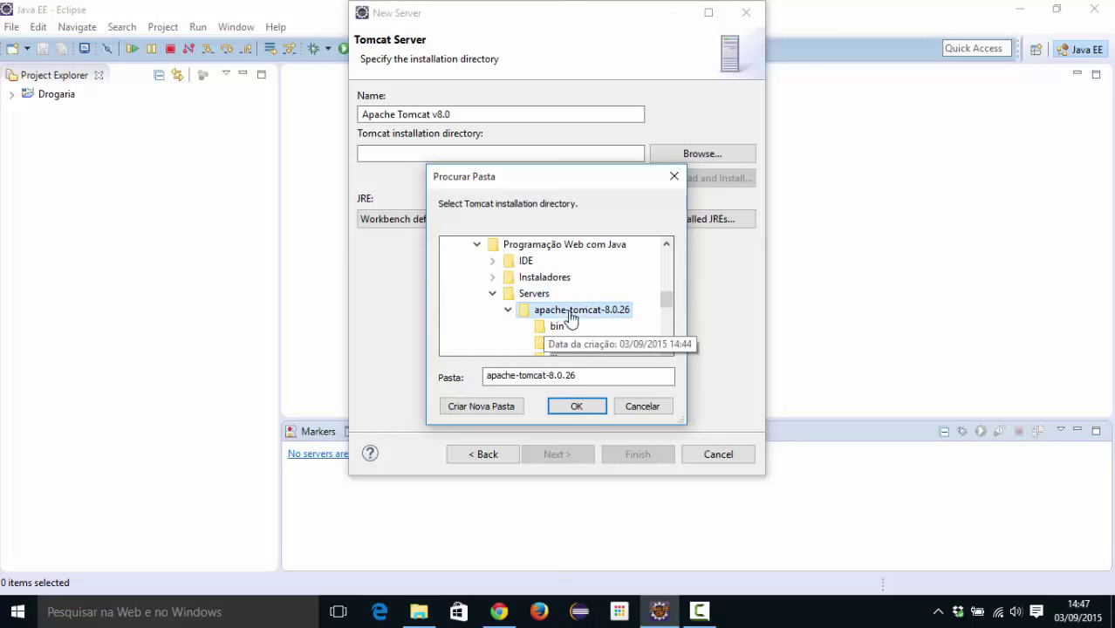
{"action": "scroll", "coordinate": [593, 301], "scroll_direction": "down", "scroll_amount": 1}
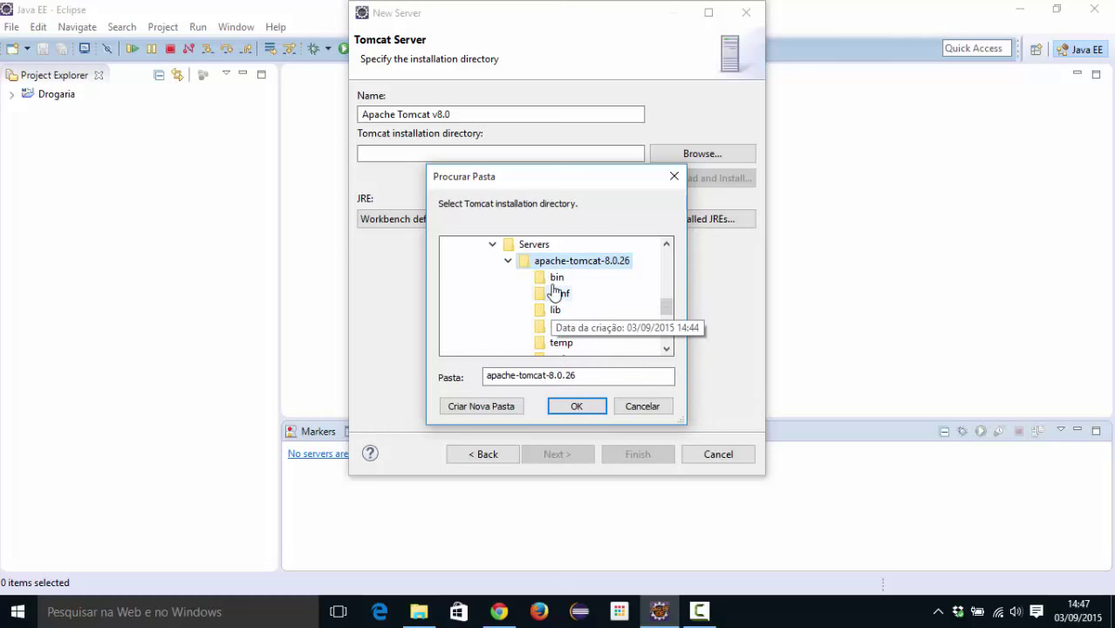
{"action": "left_click", "coordinate": [583, 410]}
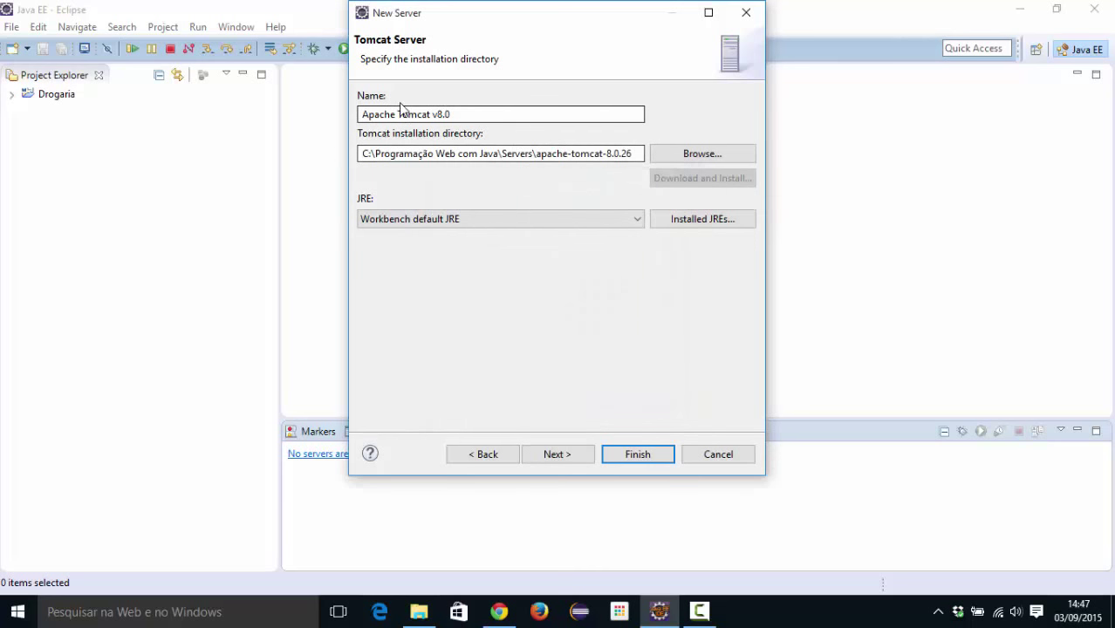
Step: Check the available JREs, keep Workbench default JRE, and finish creating the server without adding the Drogaria project
{"action": "left_click", "coordinate": [477, 220]}
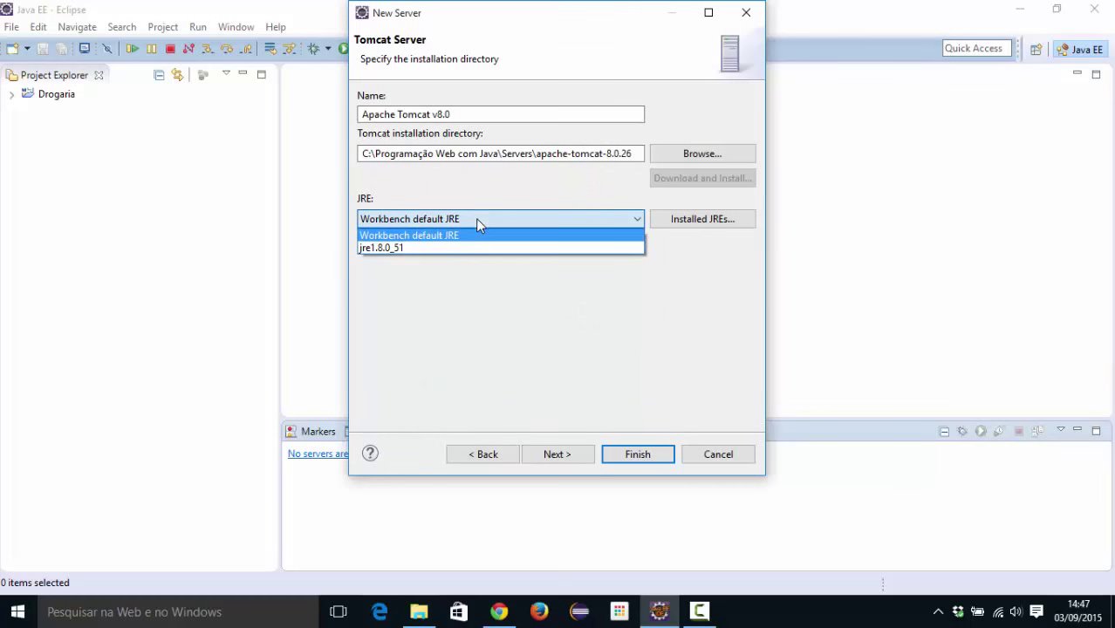
{"action": "left_click", "coordinate": [478, 200]}
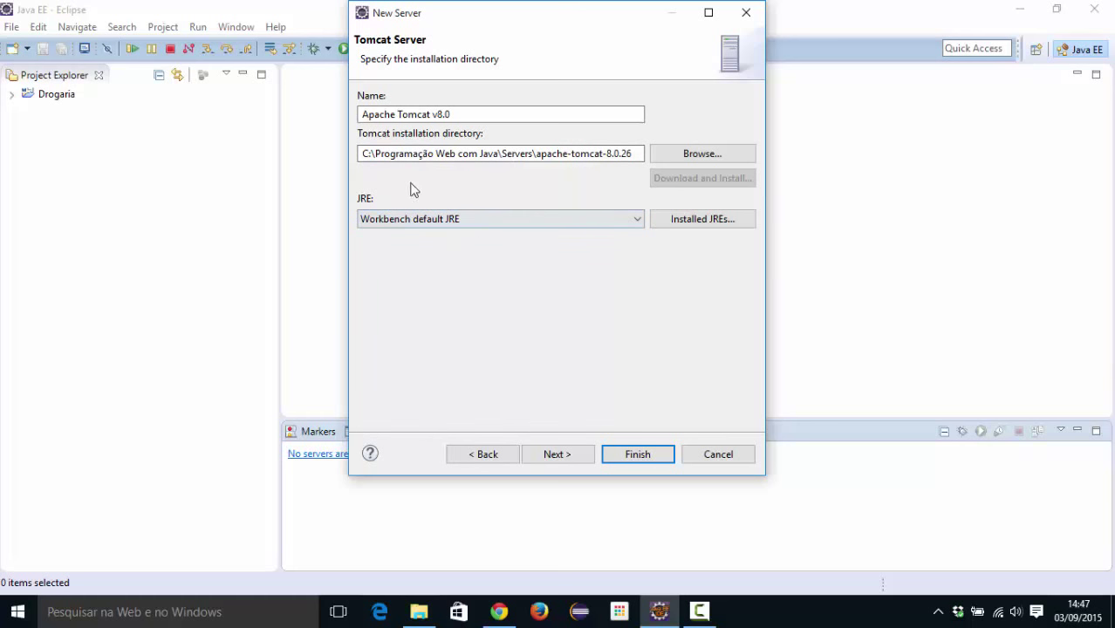
{"action": "left_click", "coordinate": [440, 223]}
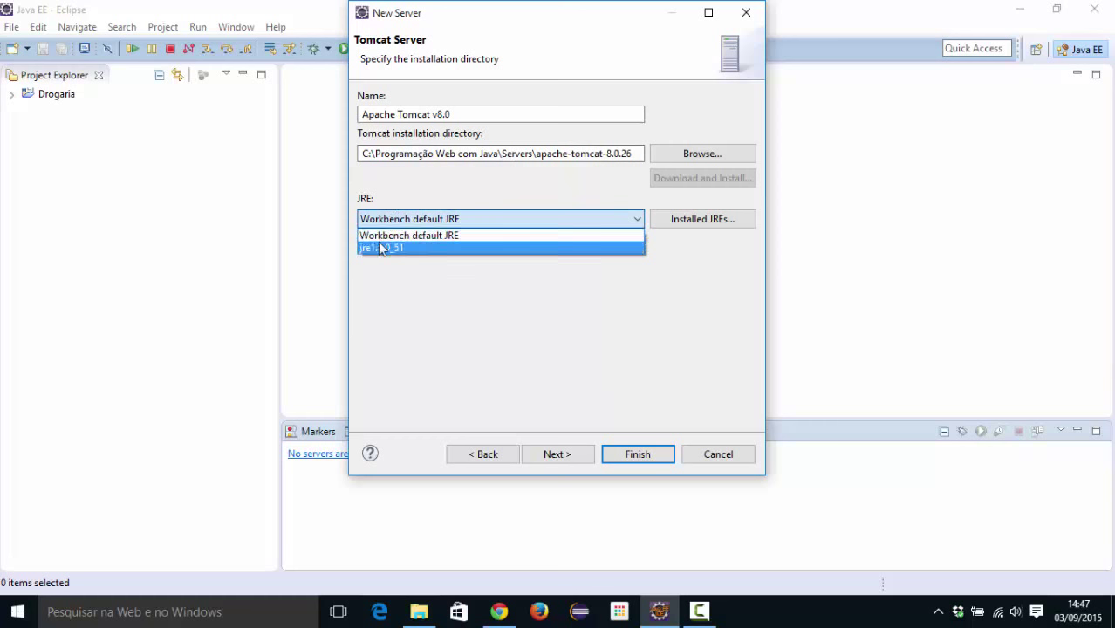
{"action": "left_click", "coordinate": [427, 377]}
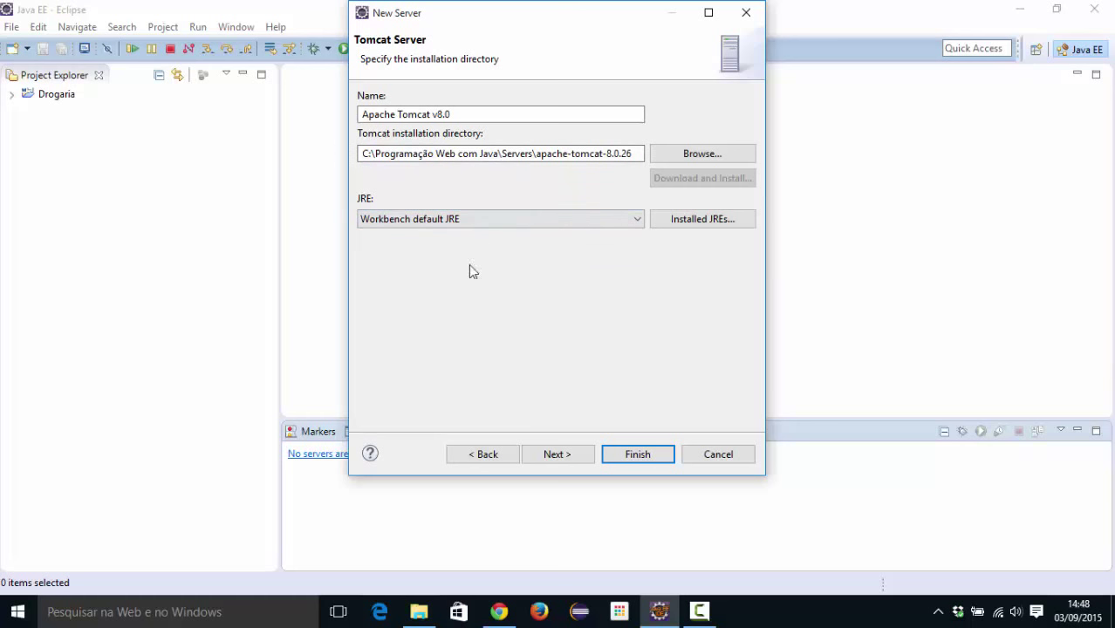
{"action": "left_click", "coordinate": [576, 461]}
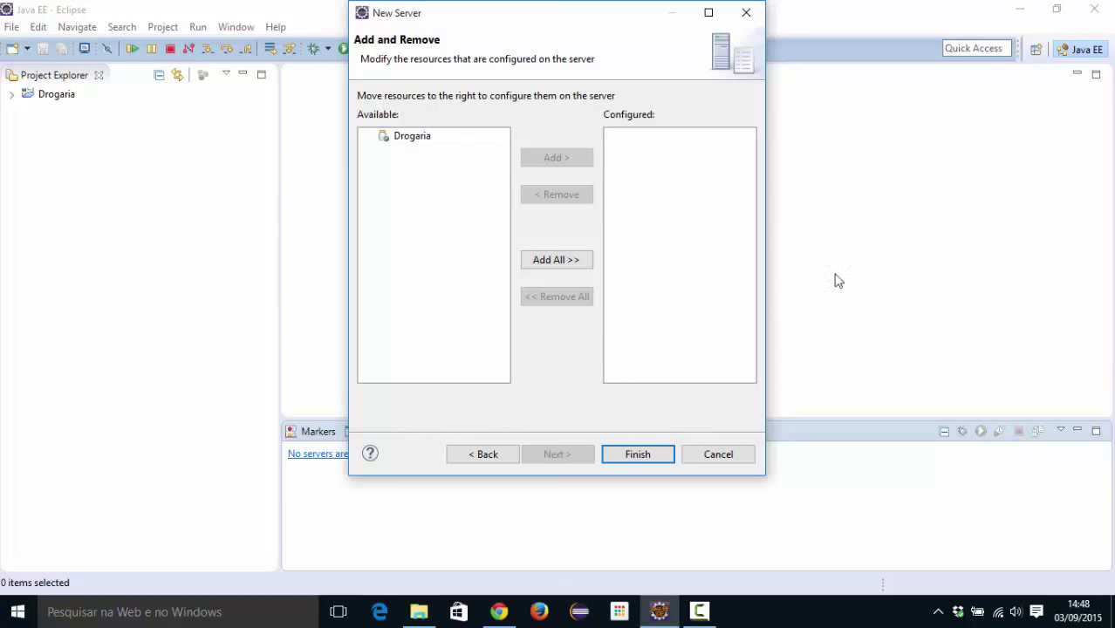
{"action": "left_click", "coordinate": [638, 454]}
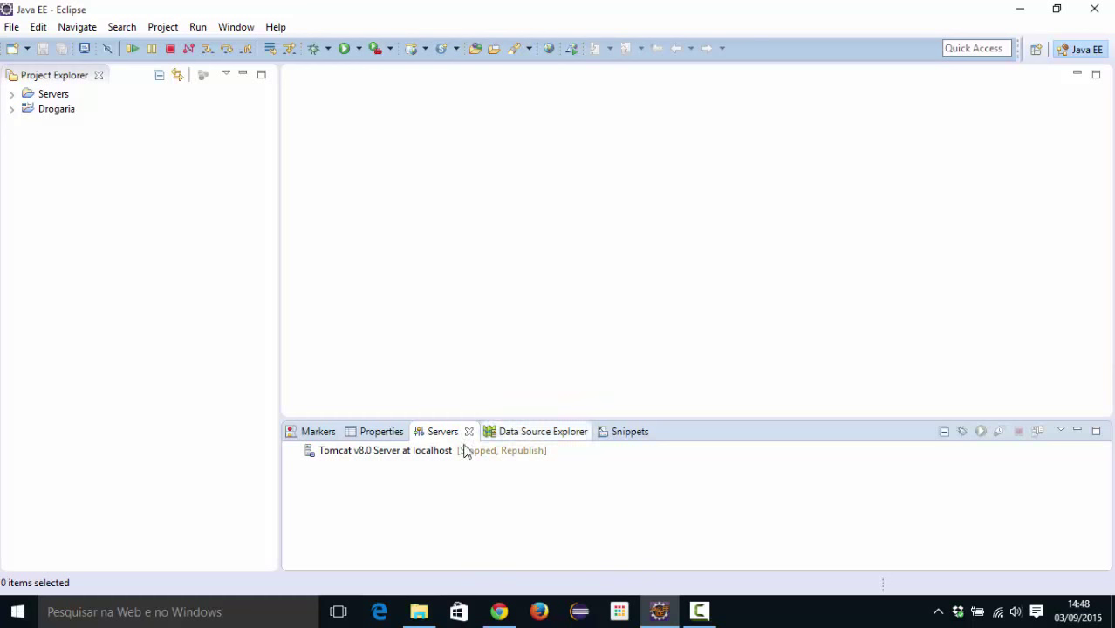
Step: Start the Tomcat v8.0 Server at localhost and maximize the Console view
{"action": "left_click", "coordinate": [400, 450]}
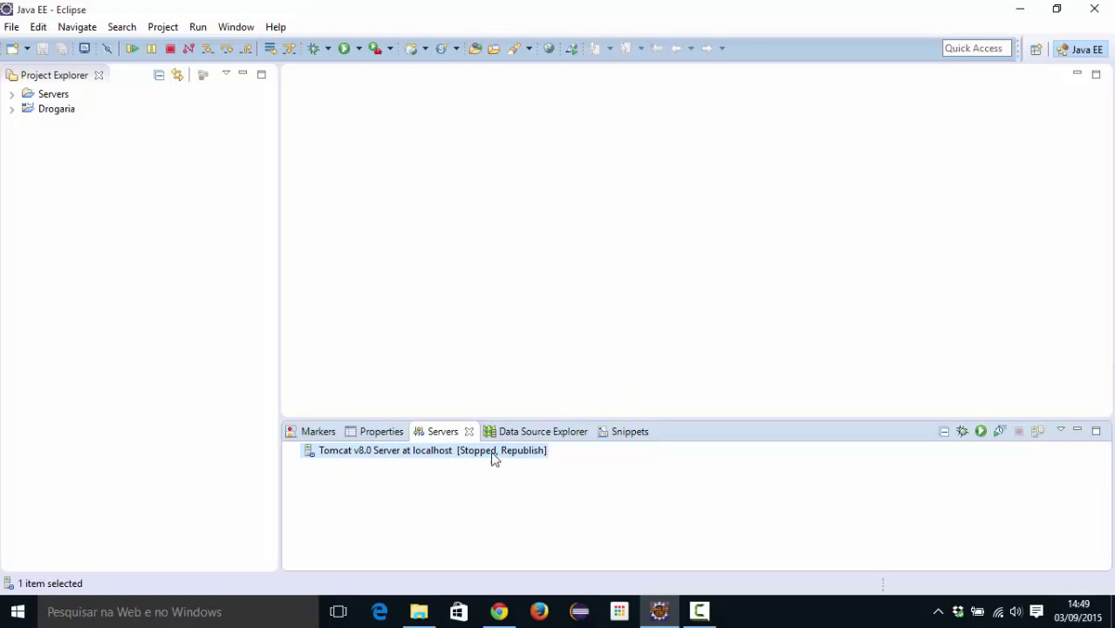
{"action": "left_click", "coordinate": [981, 432]}
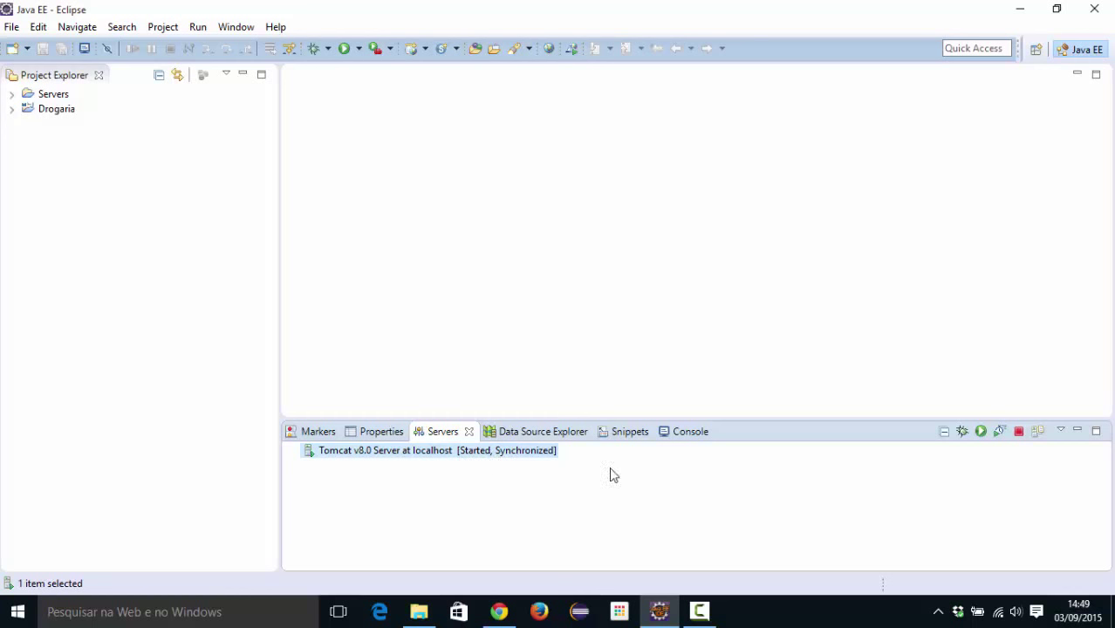
{"action": "left_click", "coordinate": [685, 433]}
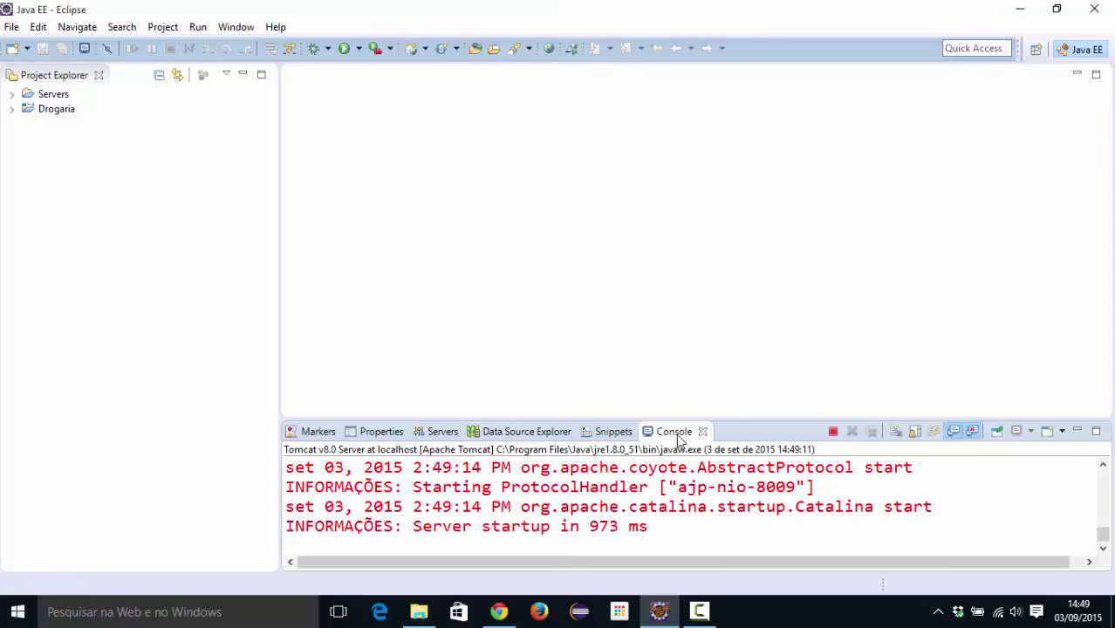
{"action": "double_click", "coordinate": [677, 434]}
Step: Examine the server's startup log from the Tomcat version entry down to the startup time line, and restore the Console's size
{"action": "scroll", "coordinate": [515, 287], "scroll_direction": "up", "scroll_amount": 10}
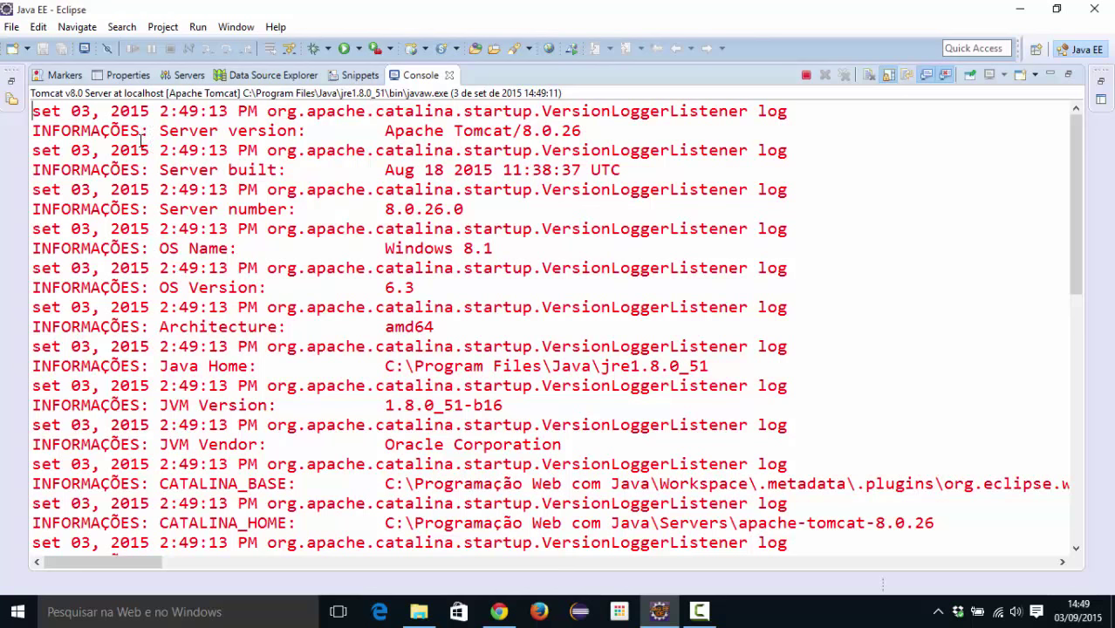
{"action": "scroll", "coordinate": [137, 158], "scroll_direction": "down", "scroll_amount": 4}
{"action": "scroll", "coordinate": [135, 169], "scroll_direction": "up", "scroll_amount": 4}
{"action": "scroll", "coordinate": [211, 120], "scroll_direction": "up", "scroll_amount": 3}
{"action": "left_click_drag", "start_coordinate": [385, 130], "coordinate": [611, 133]}
{"action": "scroll", "coordinate": [552, 244], "scroll_direction": "down", "scroll_amount": 3}
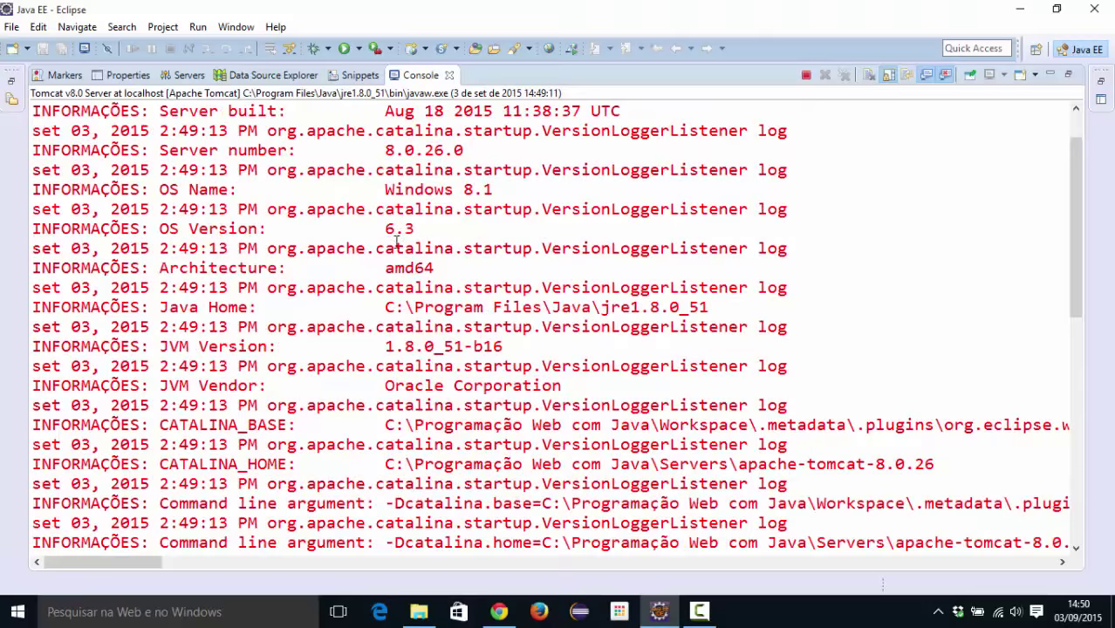
{"action": "scroll", "coordinate": [515, 214], "scroll_direction": "down", "scroll_amount": 5}
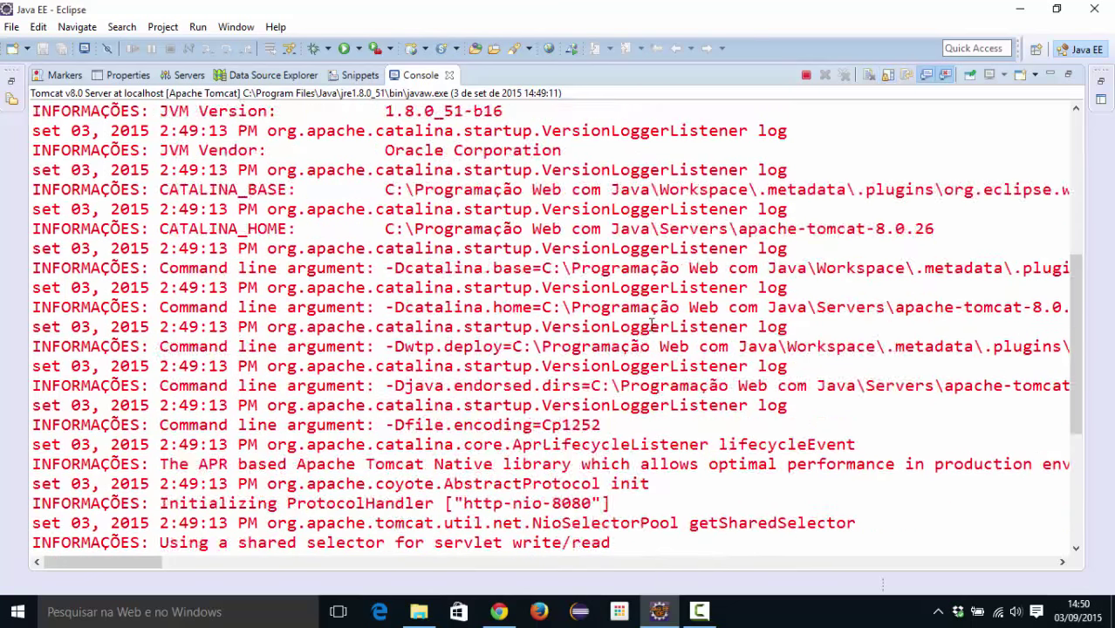
{"action": "scroll", "coordinate": [377, 381], "scroll_direction": "down", "scroll_amount": 3}
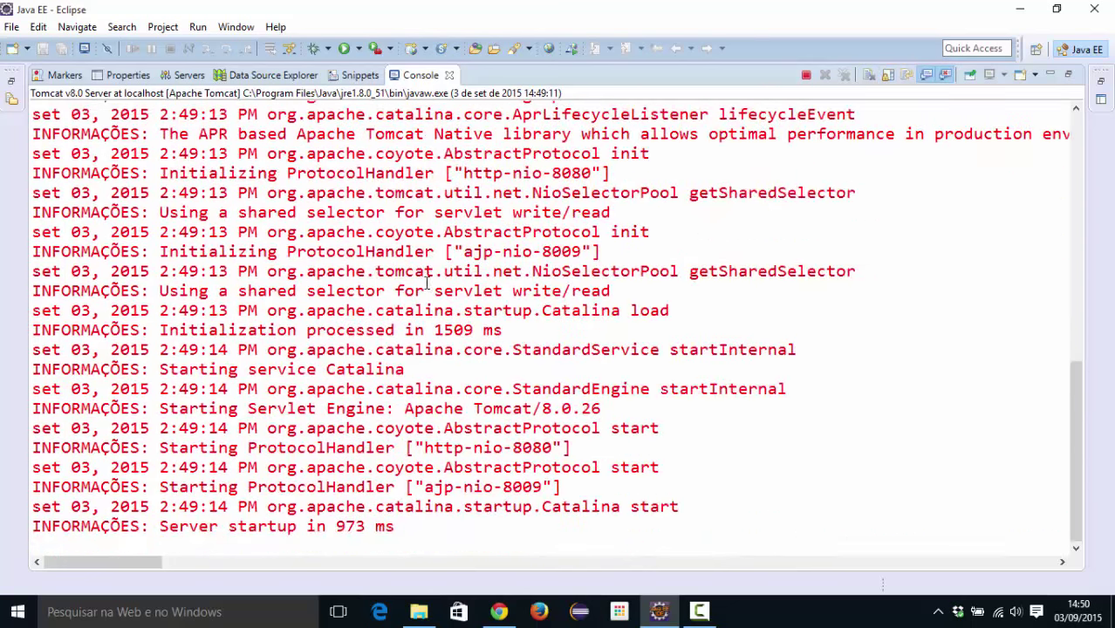
{"action": "left_click_drag", "start_coordinate": [402, 534], "coordinate": [139, 527]}
{"action": "triple_click", "coordinate": [38, 533]}
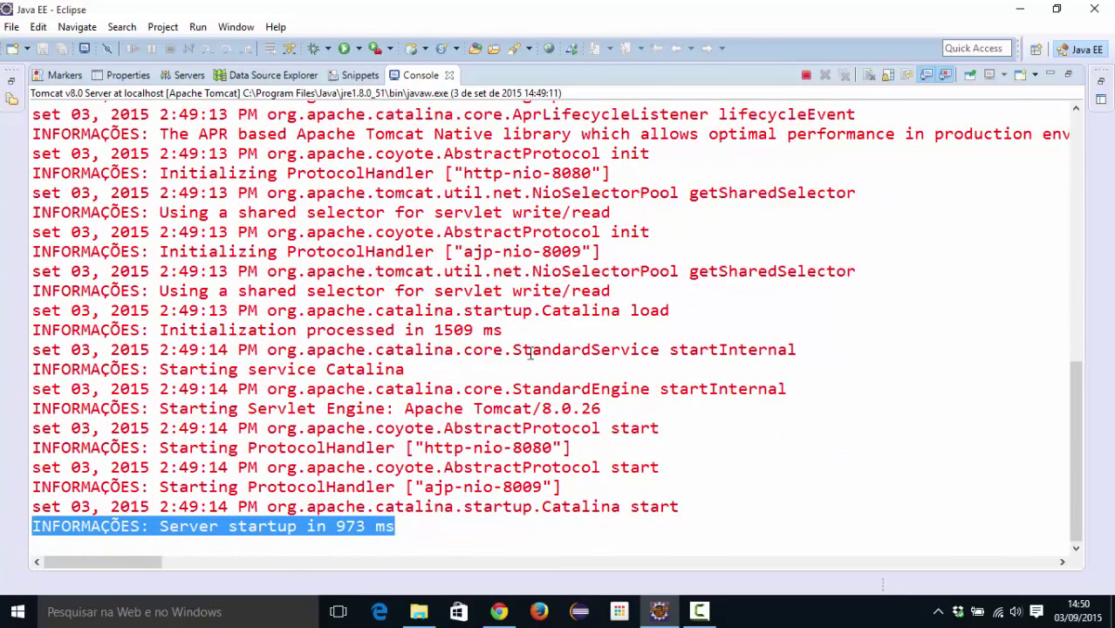
{"action": "double_click", "coordinate": [430, 74]}
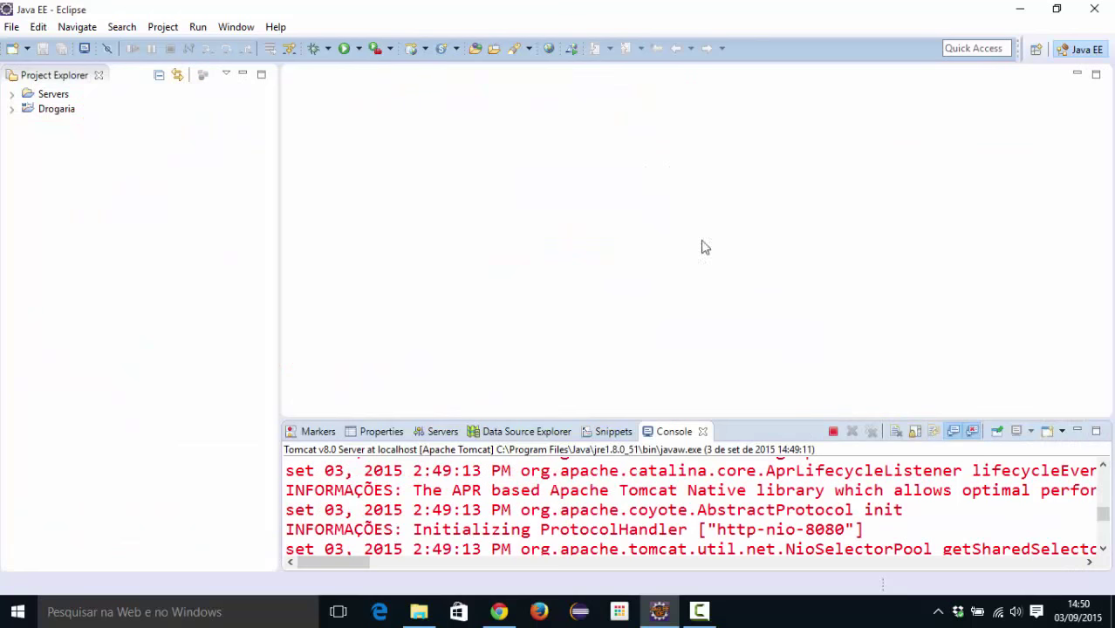
Step: Return to the Servers view and stop the Tomcat v8.0 Server at localhost
{"action": "left_click", "coordinate": [435, 432]}
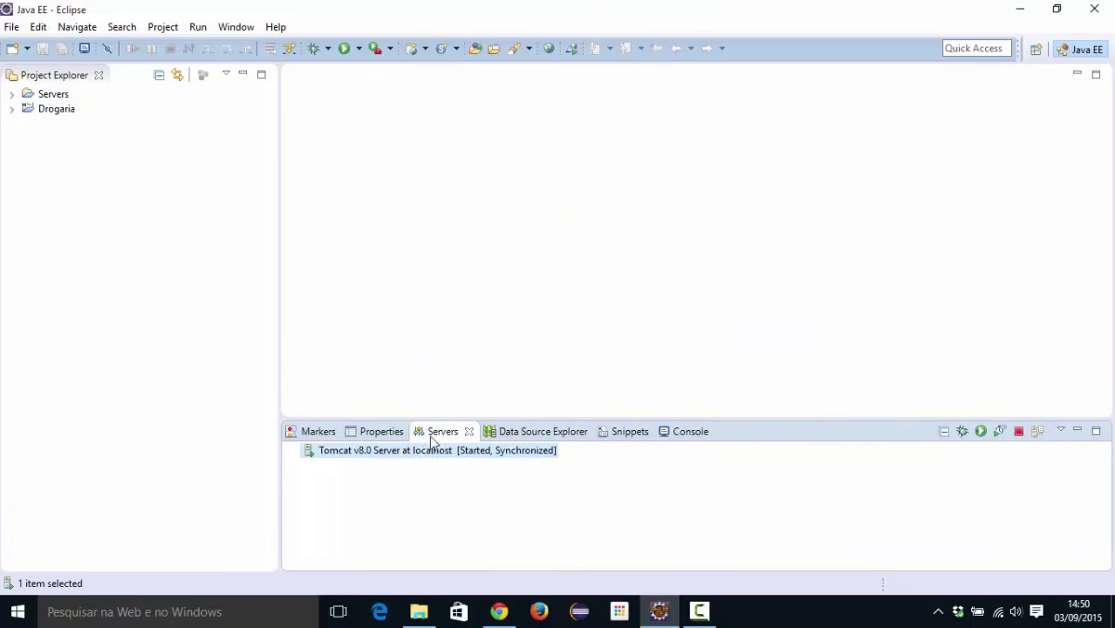
{"action": "left_click", "coordinate": [674, 431]}
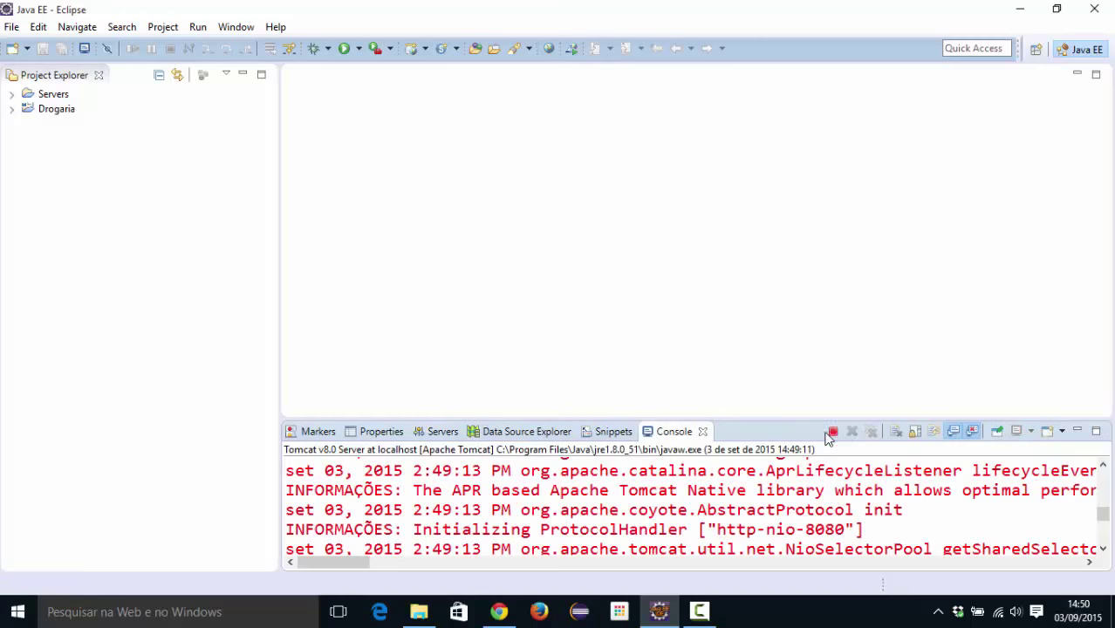
{"action": "left_click", "coordinate": [425, 433]}
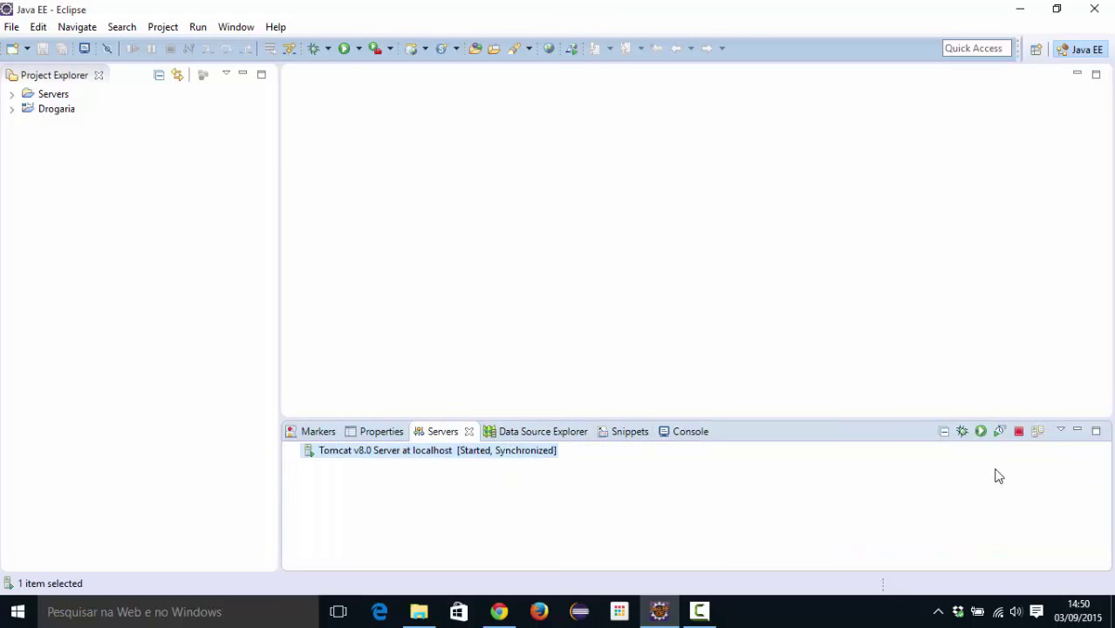
{"action": "left_click", "coordinate": [1018, 433]}
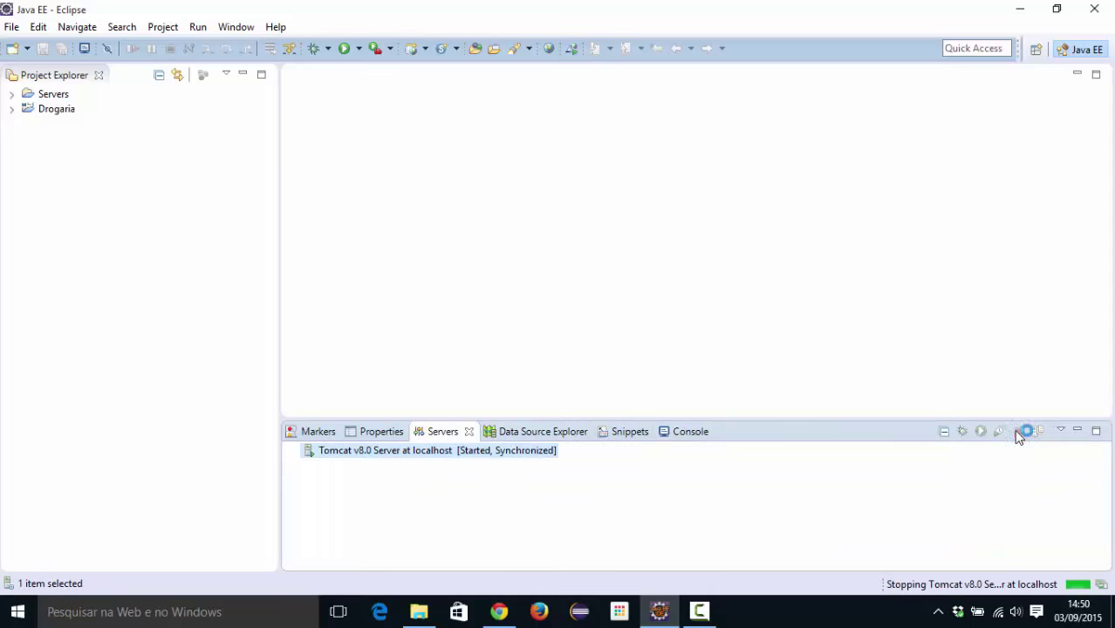
Step: Examine the server's shutdown messages in the maximized Console view, and restore the view's size
{"action": "left_click", "coordinate": [687, 436]}
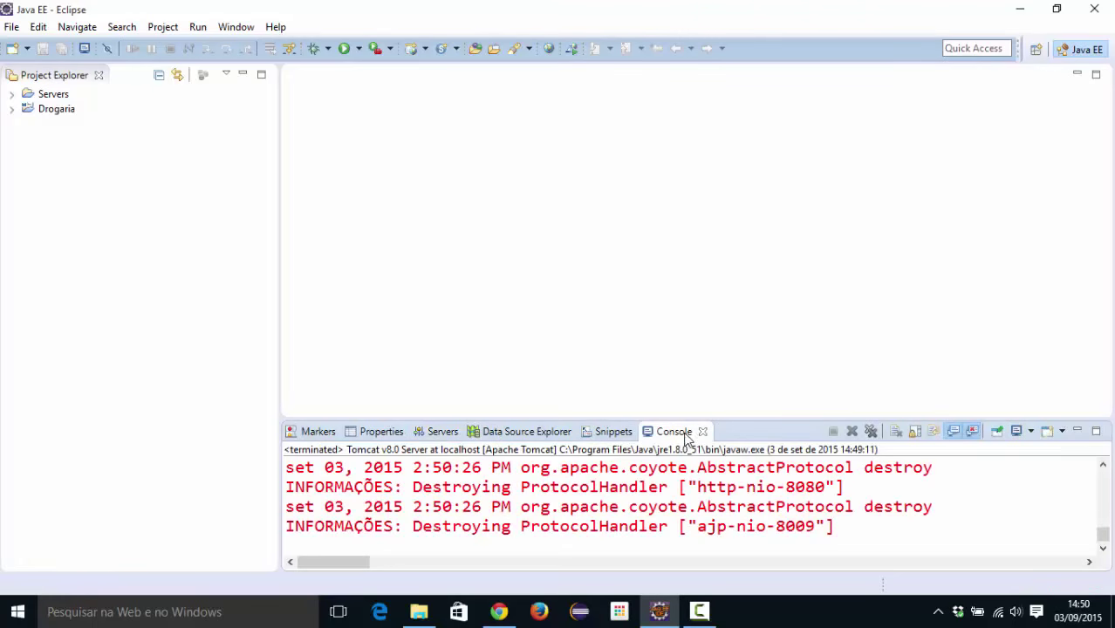
{"action": "double_click", "coordinate": [677, 432]}
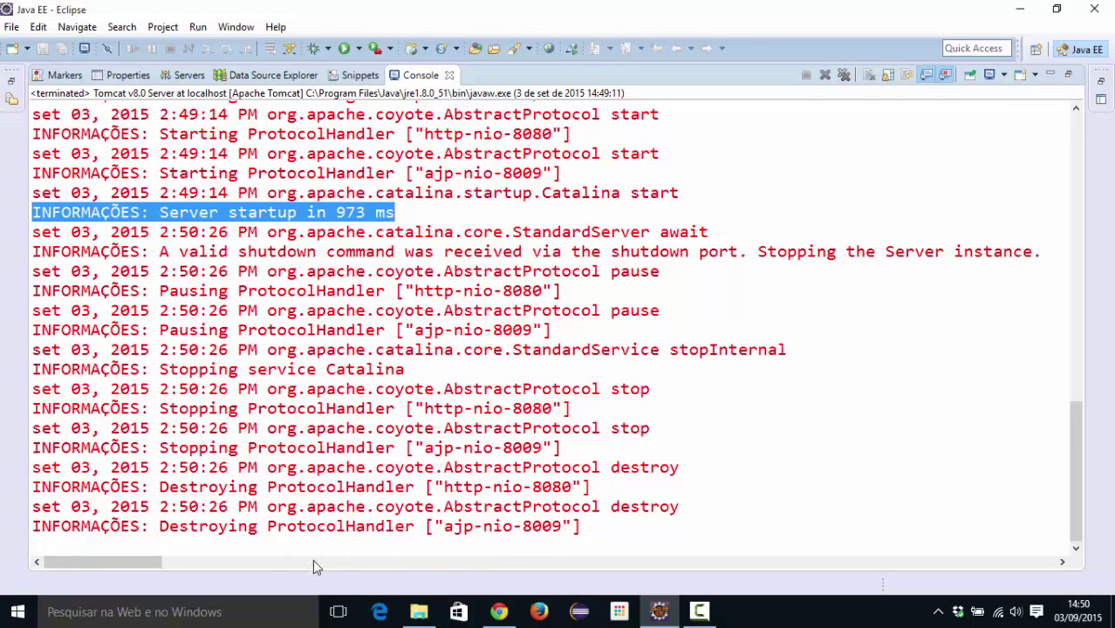
{"action": "left_click_drag", "start_coordinate": [404, 369], "coordinate": [22, 351]}
{"action": "left_click", "coordinate": [417, 486]}
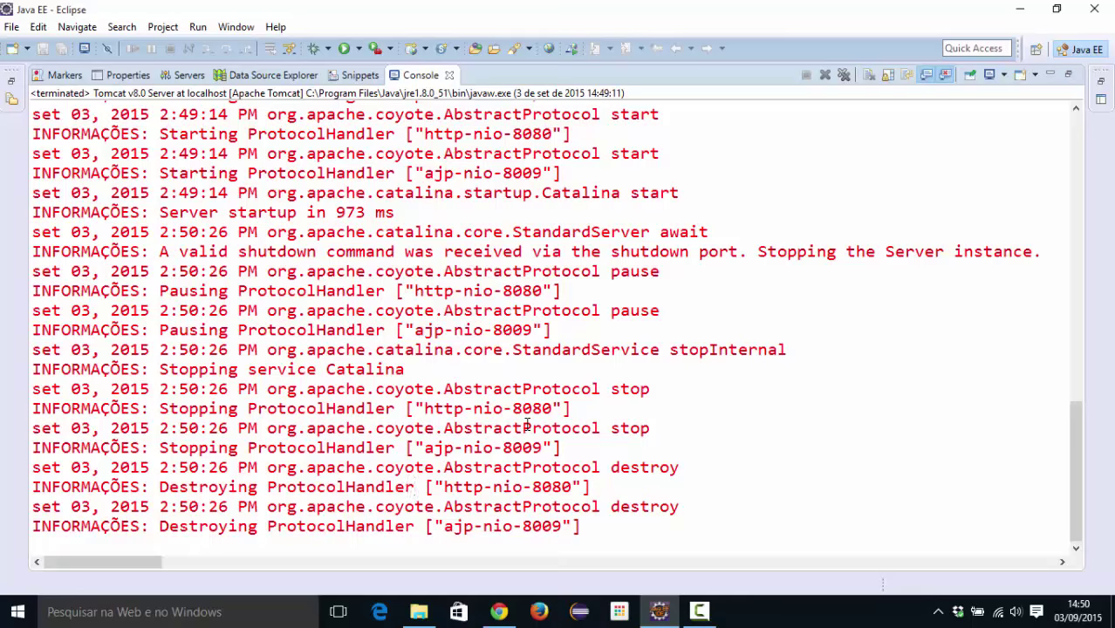
{"action": "scroll", "coordinate": [592, 346], "scroll_direction": "up", "scroll_amount": 15}
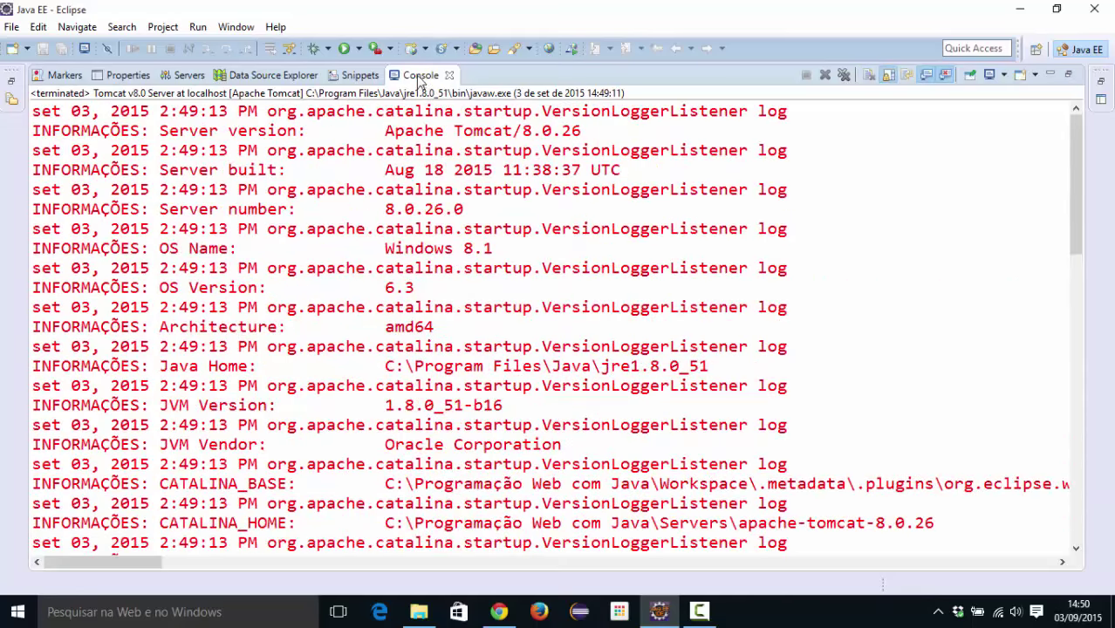
{"action": "double_click", "coordinate": [418, 76]}
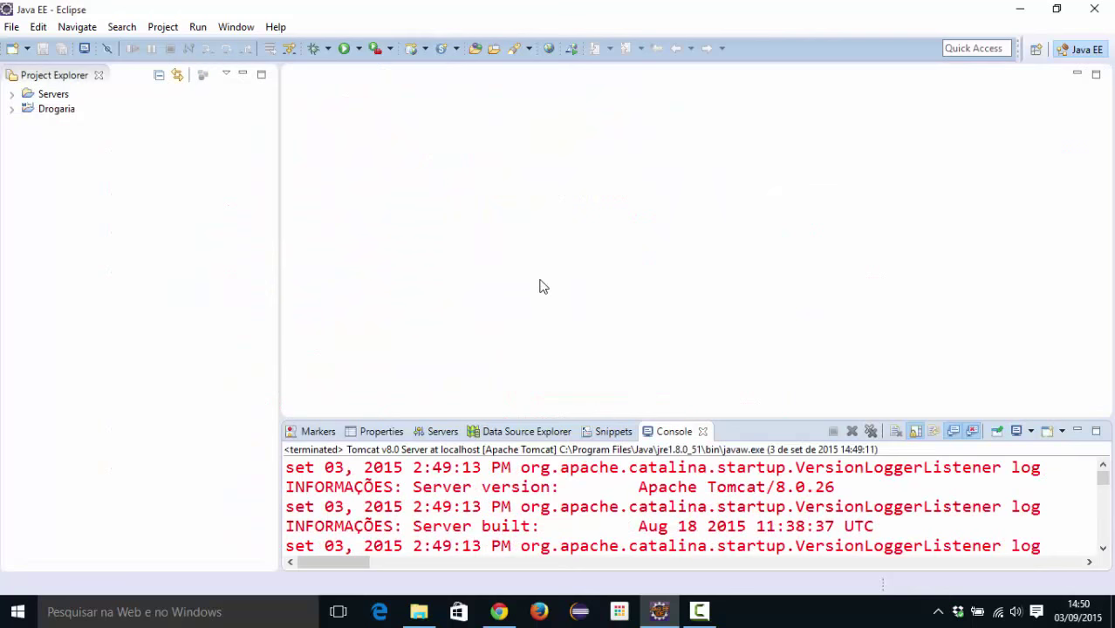